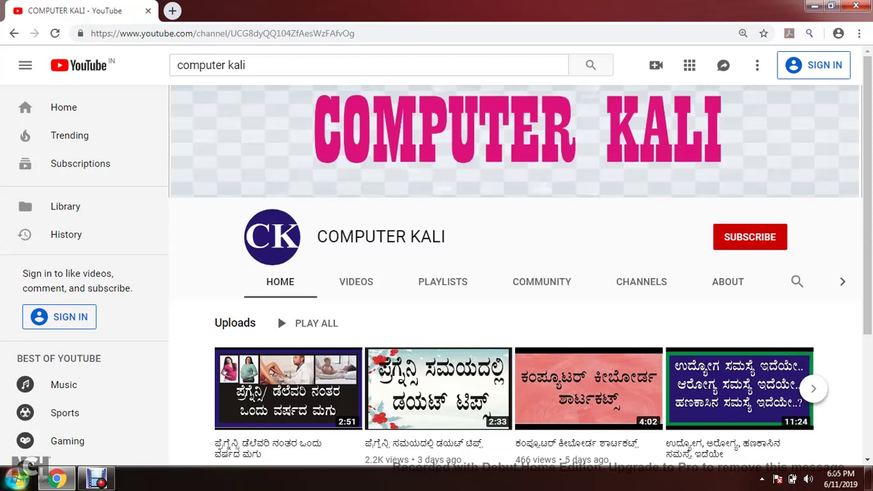
- Open the Windows Start menu from the taskbar
click(16, 477)
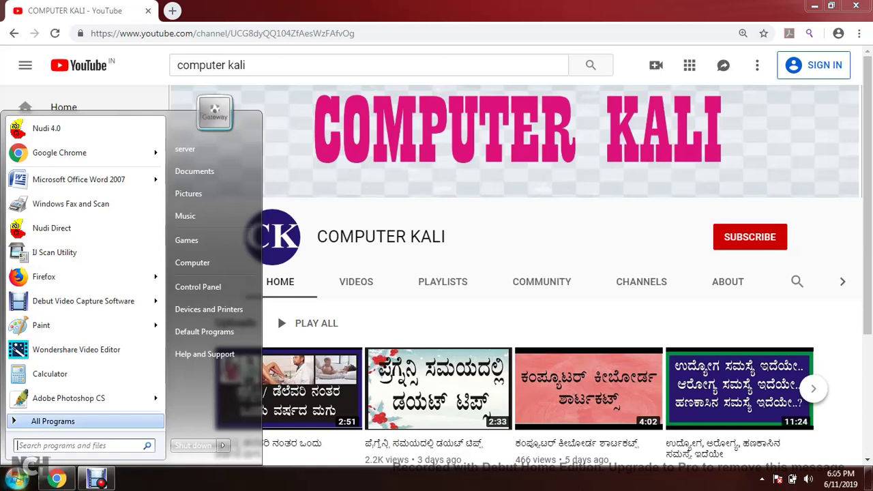
- Launch Microsoft Office Excel 2007 from All Programs > Microsoft Office to get a blank Book1
click(53, 421)
scroll(82, 354, down, 2)
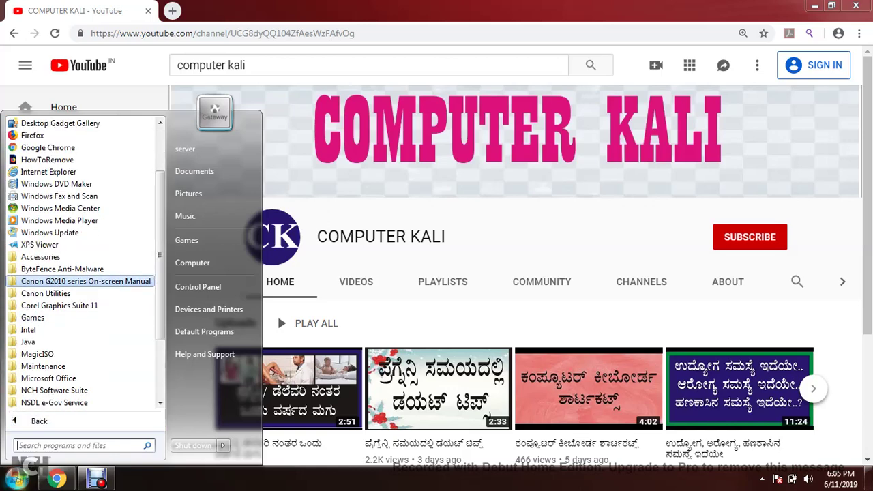
scroll(82, 354, down, 1)
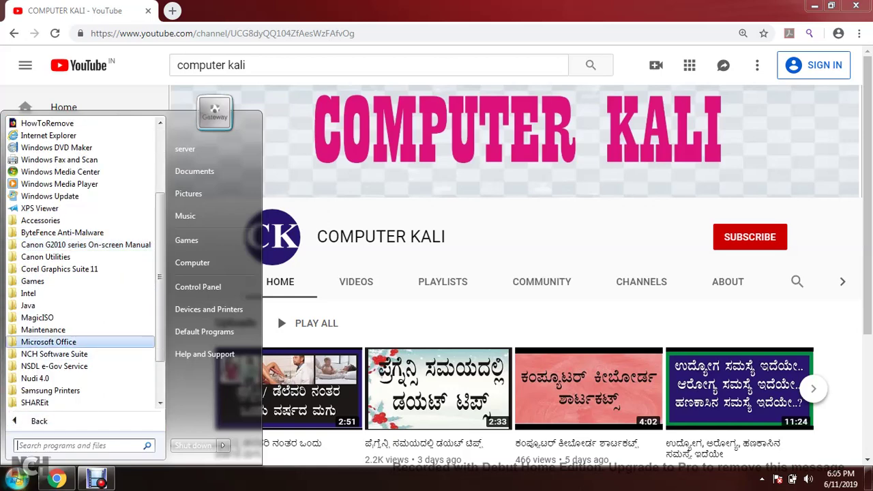
click(49, 341)
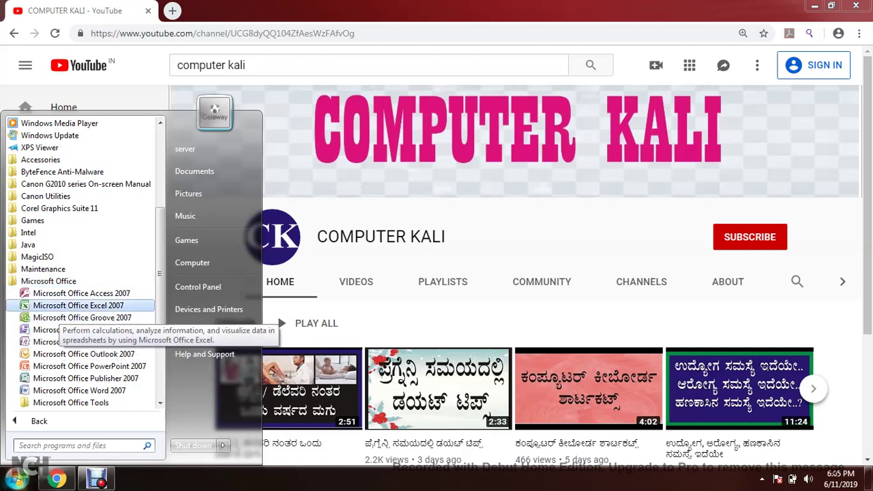
click(59, 317)
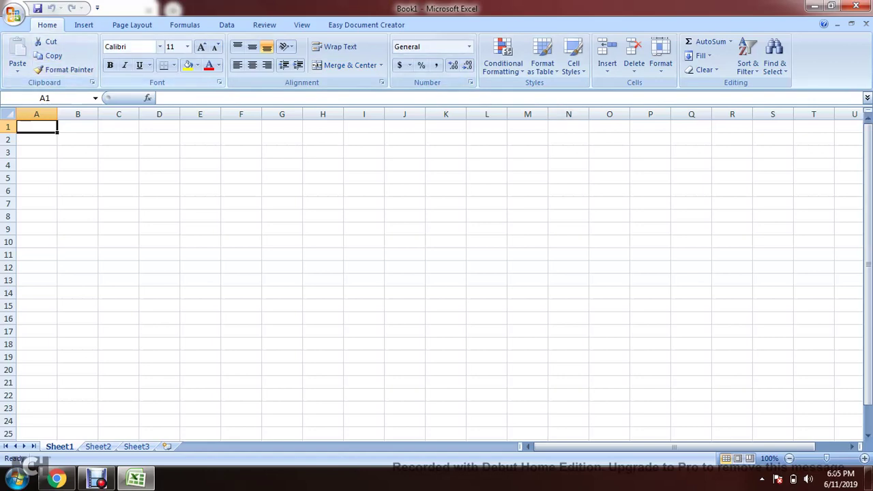
click(83, 25)
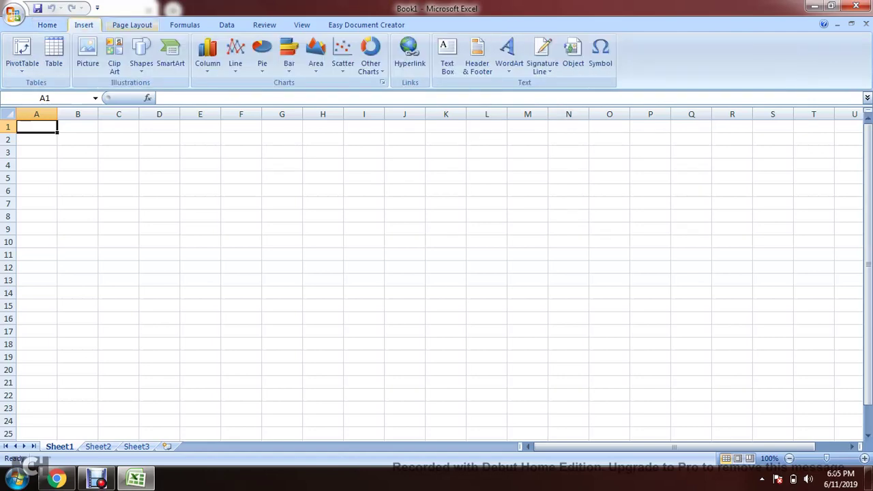
click(131, 25)
click(47, 24)
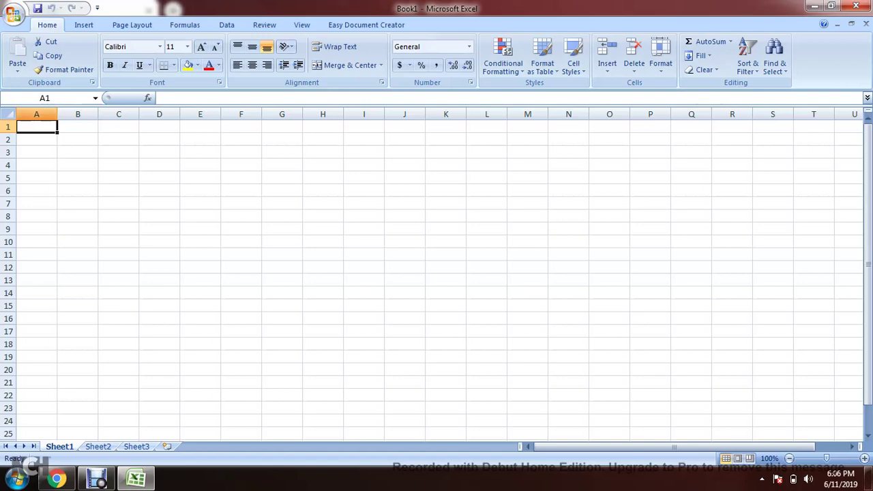
click(37, 114)
click(77, 114)
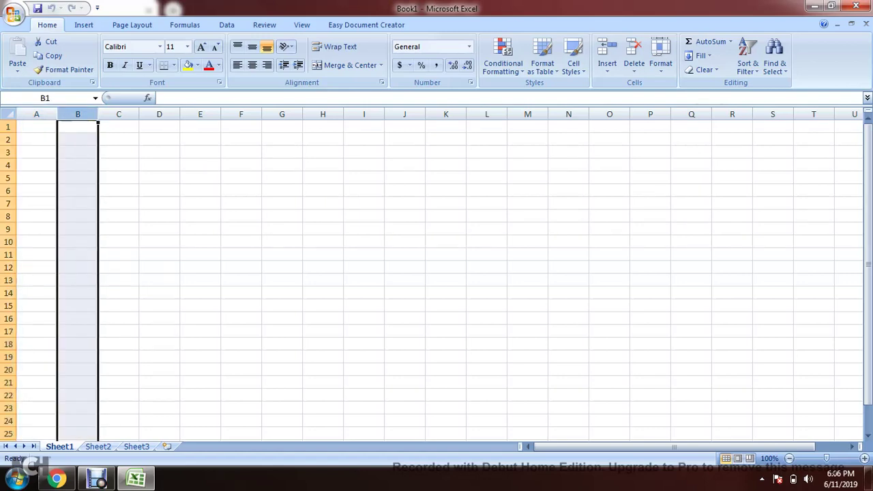
click(118, 113)
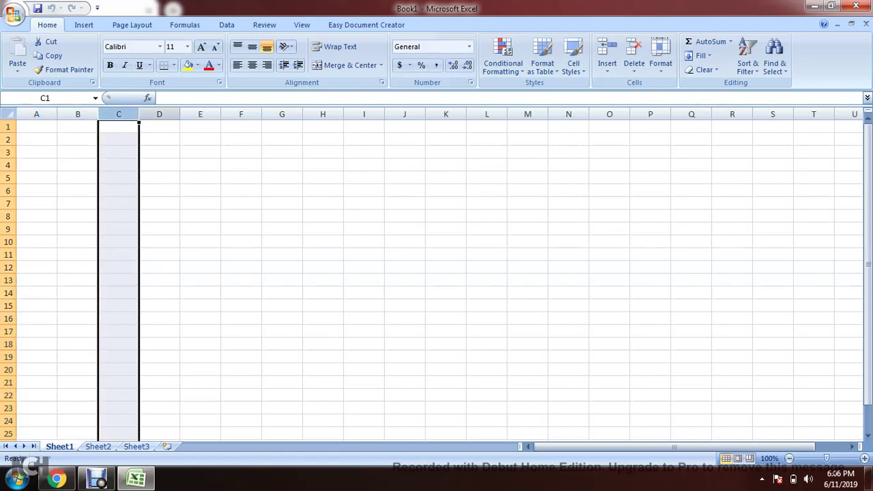
click(36, 114)
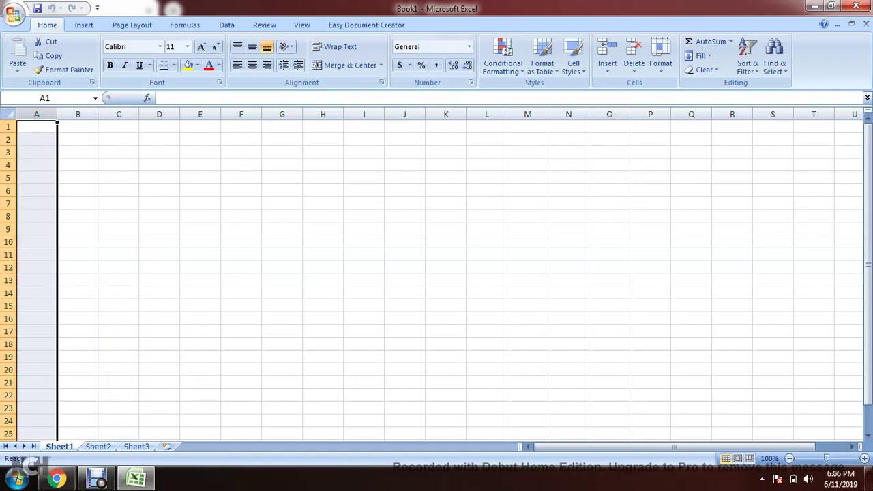
click(77, 114)
click(118, 114)
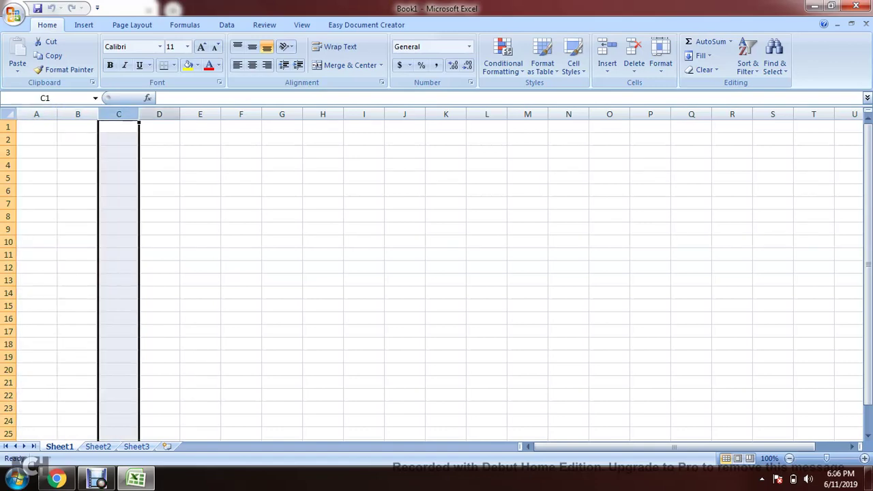
click(159, 114)
click(200, 114)
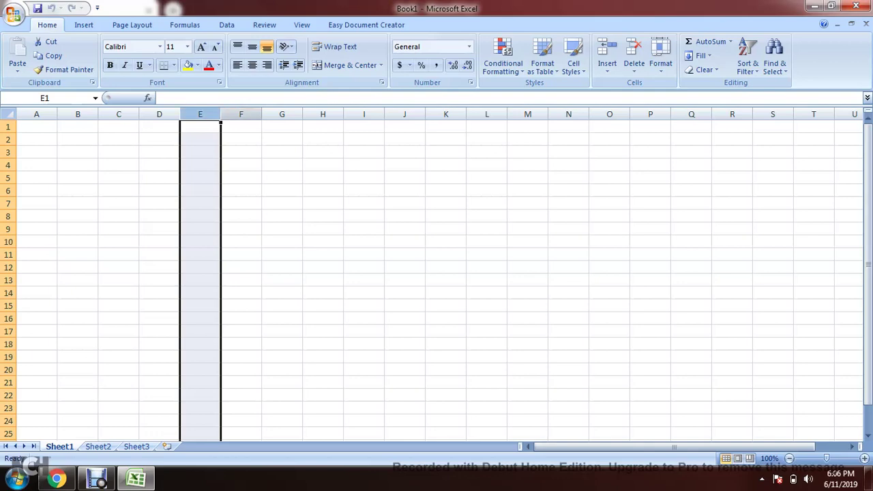
click(241, 114)
click(8, 127)
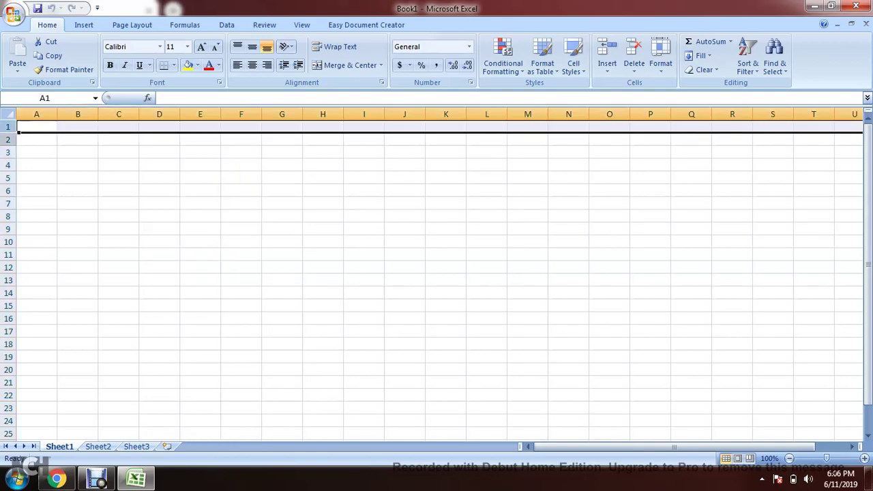
click(9, 140)
click(9, 152)
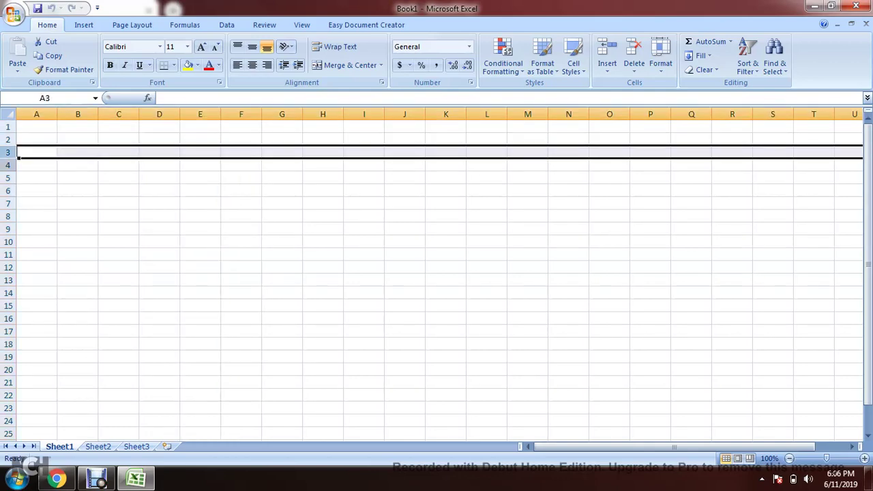
click(14, 165)
click(14, 127)
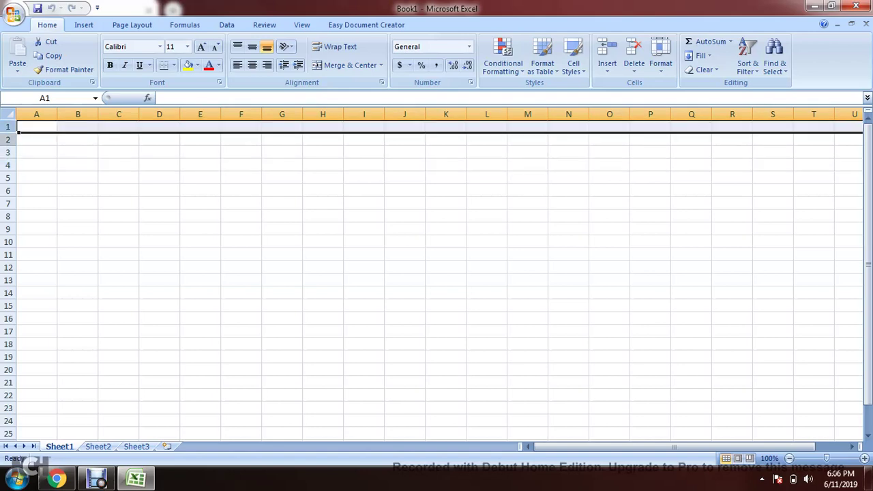
click(10, 139)
click(10, 152)
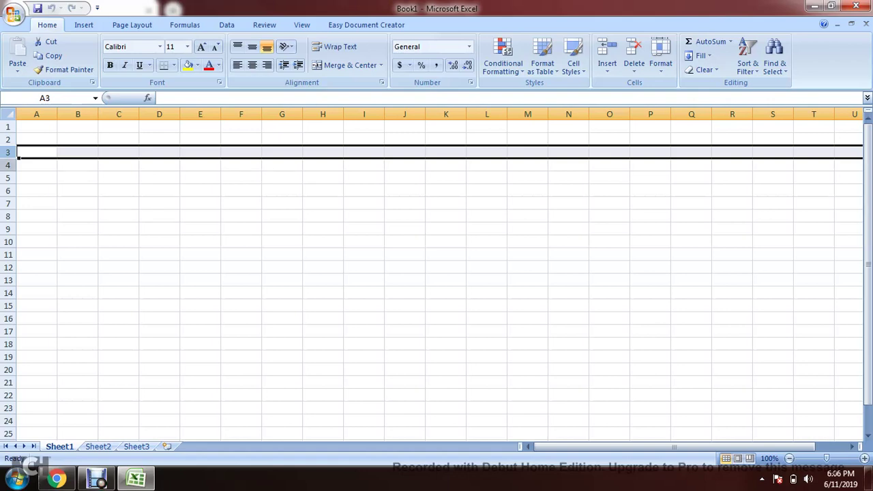
click(9, 165)
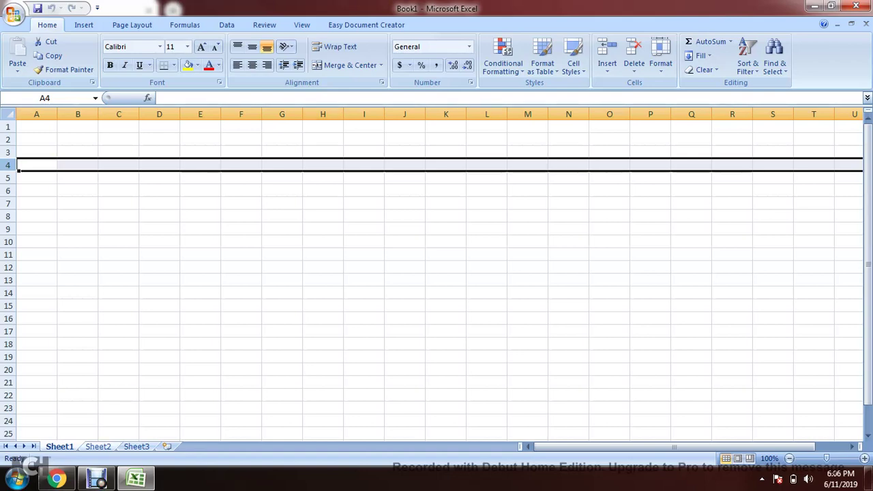
click(97, 446)
- Browse back and forth through the existing Sheet1, Sheet2 and Sheet3
click(136, 445)
shift+click(59, 446)
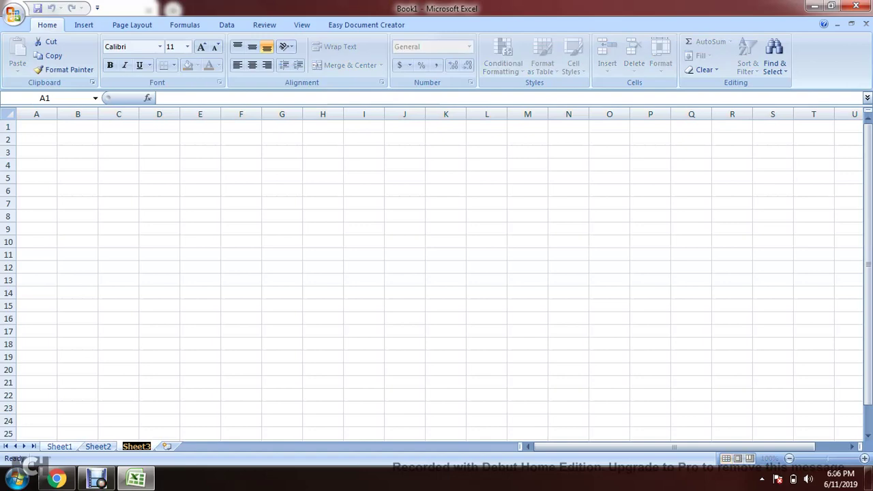
click(60, 445)
click(98, 446)
shift+click(136, 446)
click(137, 445)
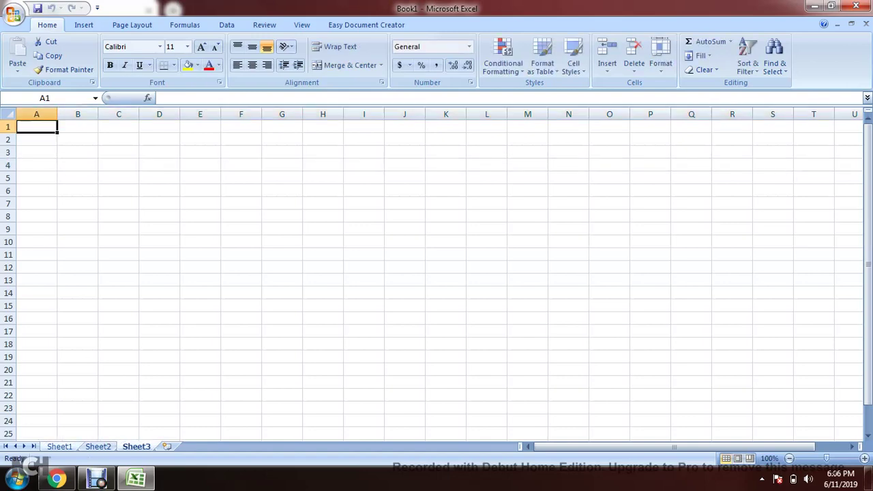
click(59, 446)
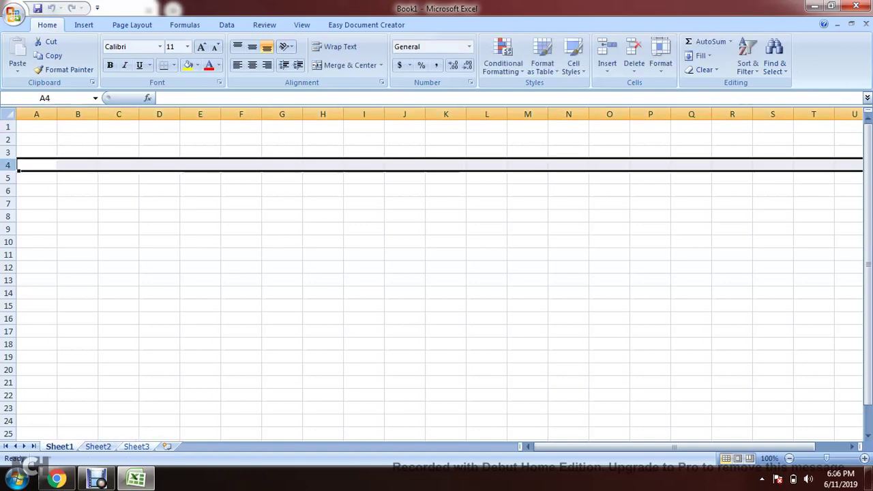
click(97, 446)
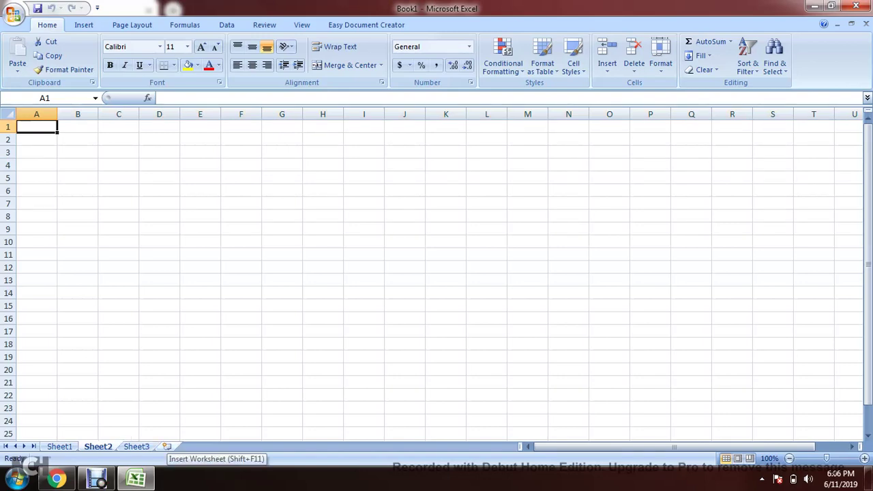
- Add two new worksheets, Sheet4 and Sheet5, and select cell A1 on Sheet5
click(166, 446)
key(shift+F11)
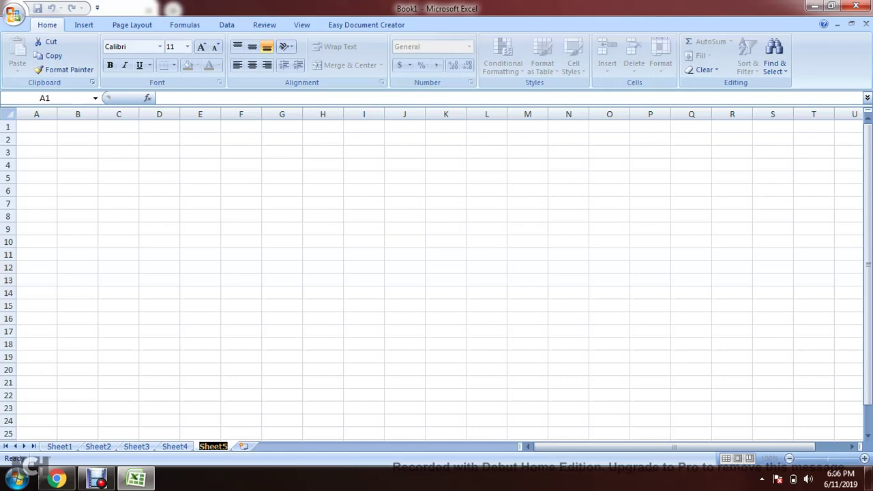
click(77, 139)
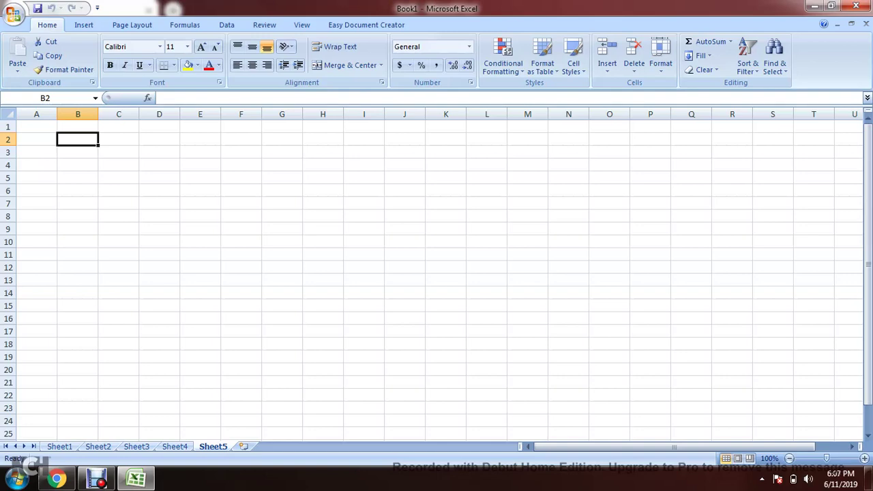
click(36, 127)
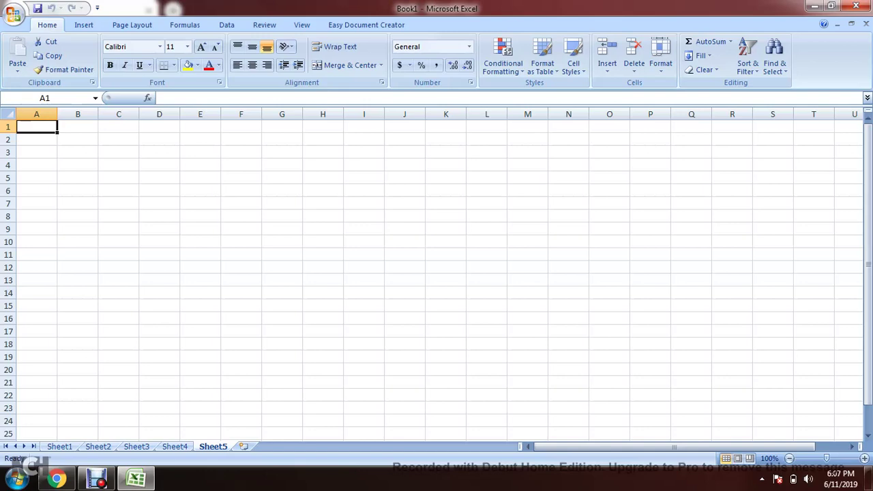
- Enter the headers sl no, name, date, mobile and address in A1:E1
text(sl no)
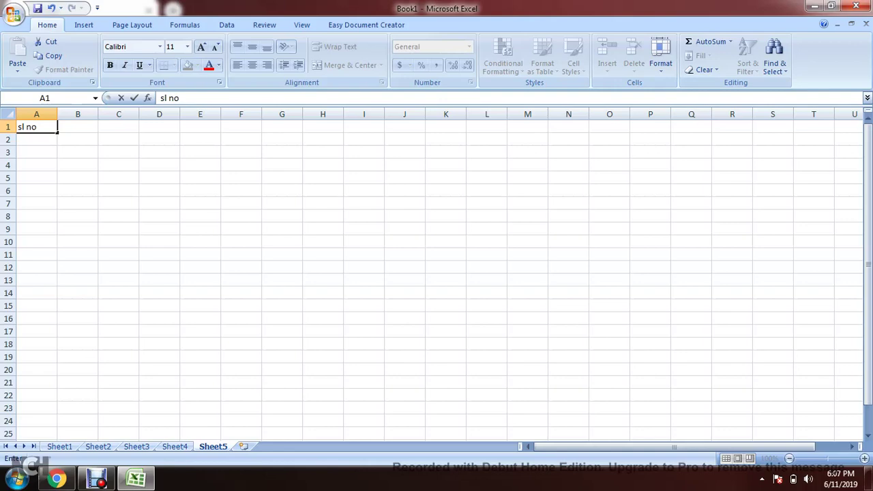
key(Tab)
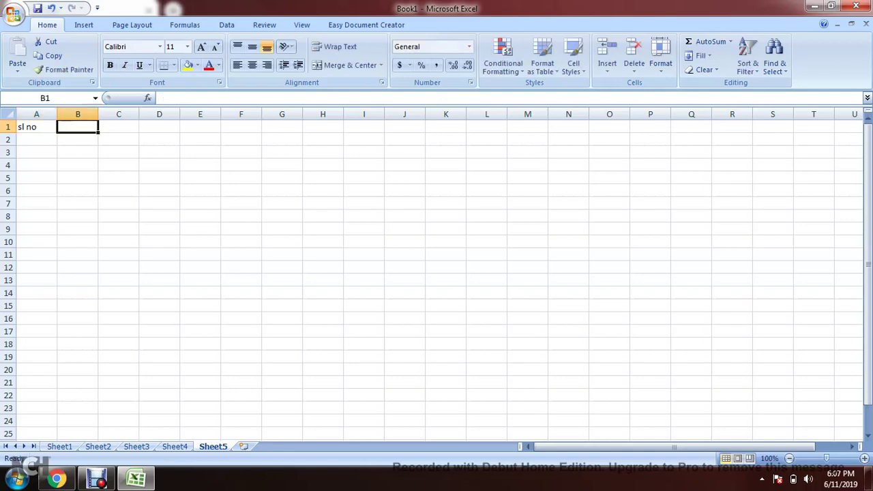
text(nam)
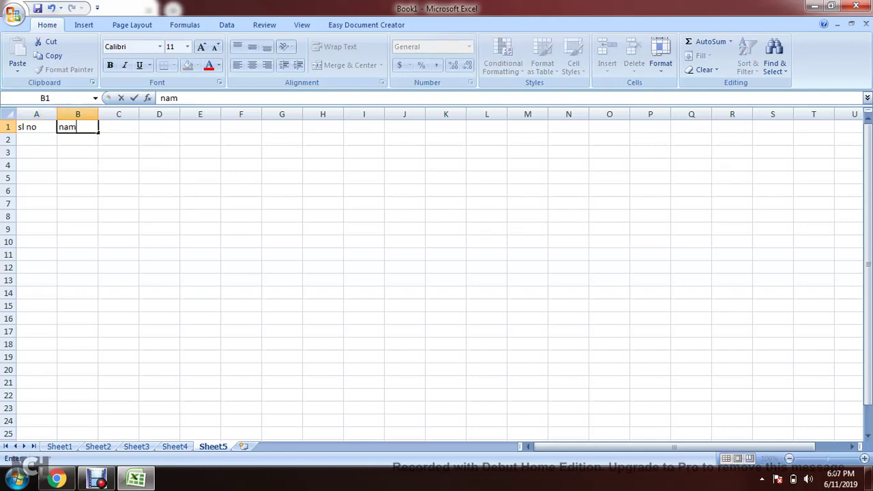
text(e)
key(Tab)
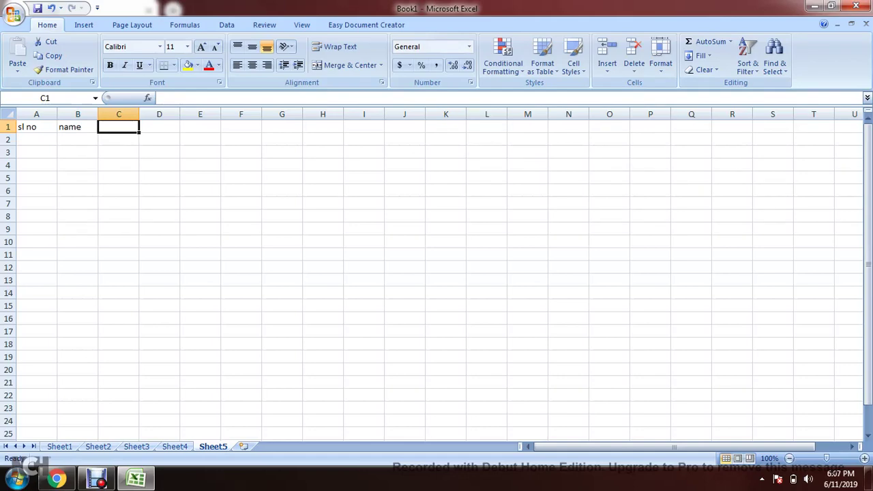
text(da)
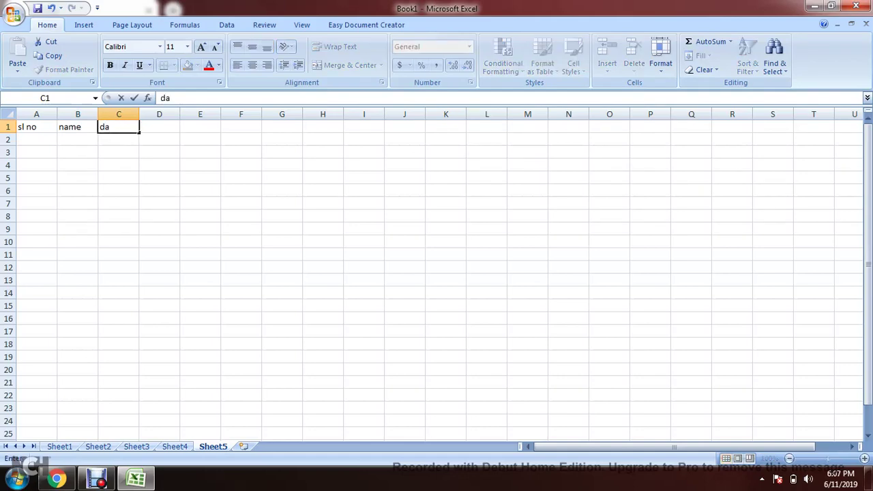
text(te)
key(Tab)
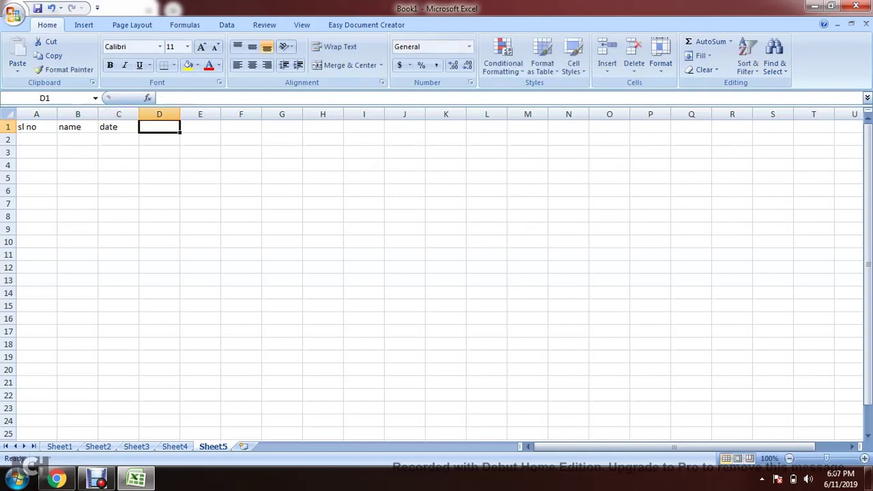
text(mobi)
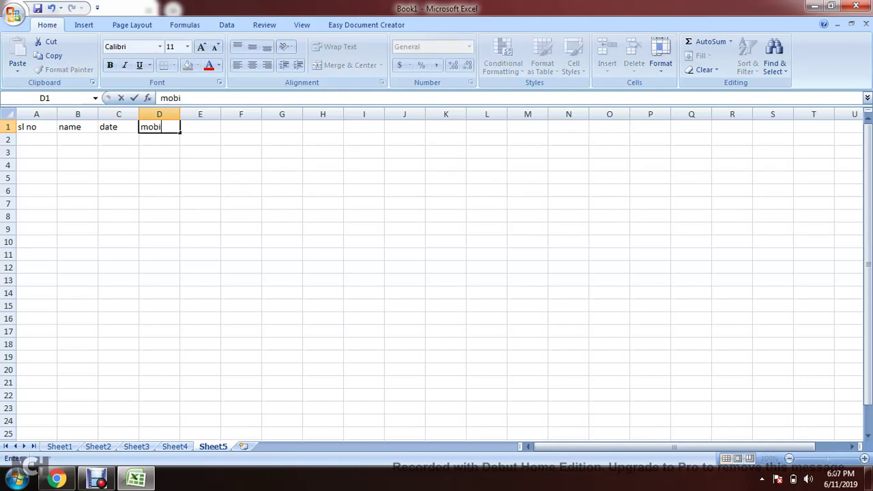
text(le)
key(Tab)
text(a)
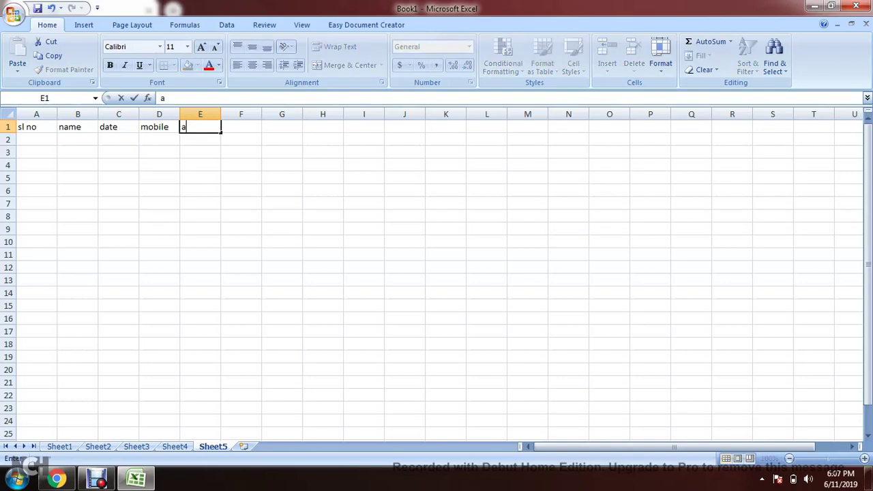
text(ddre)
text(ss)
click(118, 203)
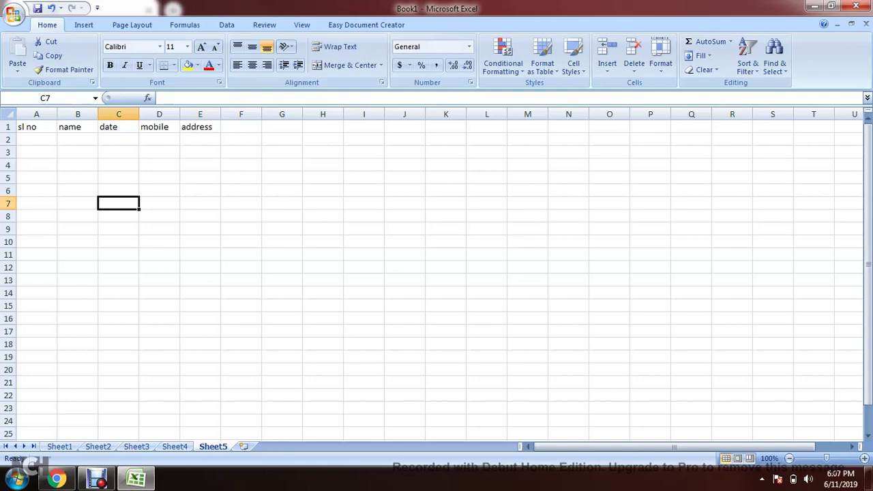
drag(27, 127, 198, 127)
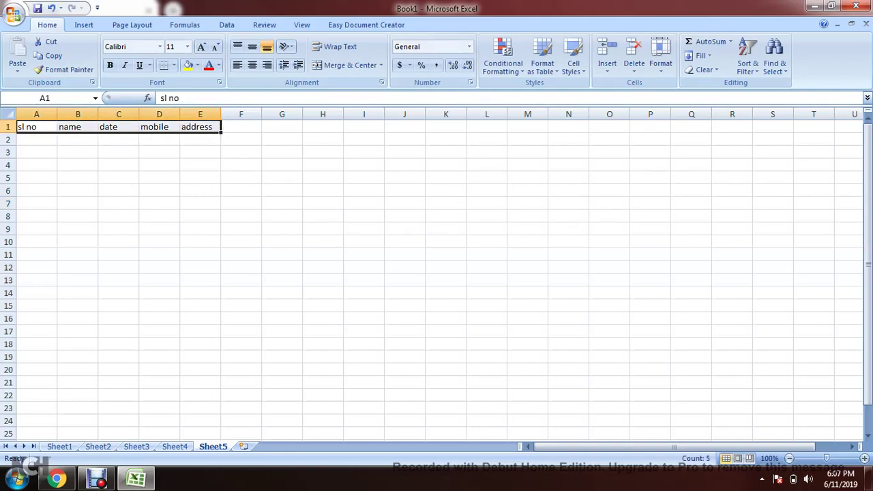
- Enter 1 and 2 in A2:A3 and fill the series down to 21 in A22
click(36, 139)
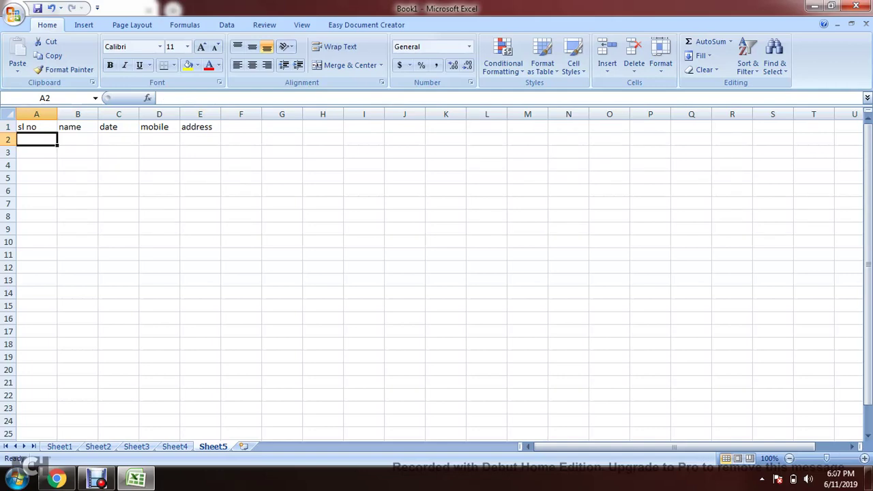
text(1)
key(Return)
text(2)
key(Return)
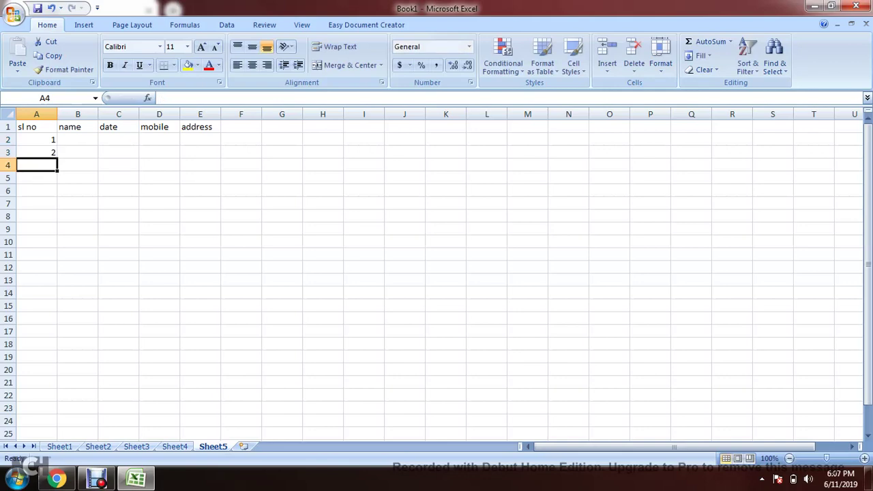
drag(37, 139, 36, 152)
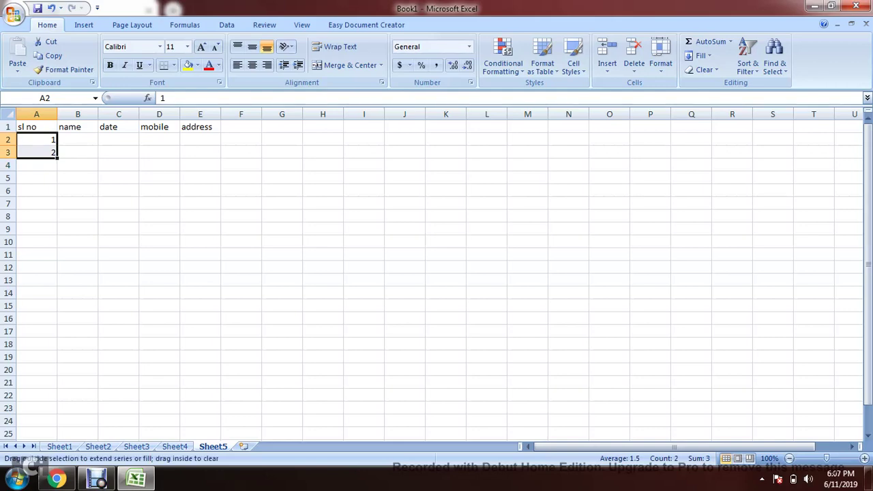
drag(57, 158, 57, 401)
click(78, 139)
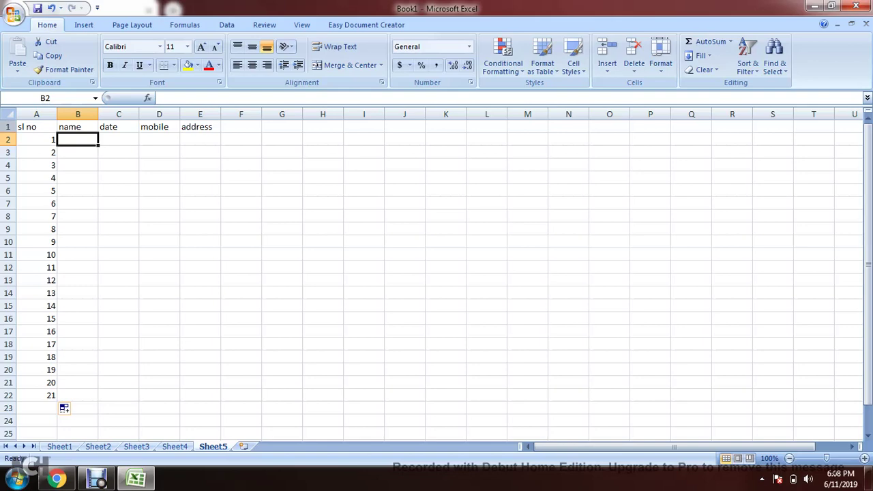
- Insert a blank row above the header row so the table starts on row 2
click(8, 127)
right_click(7, 127)
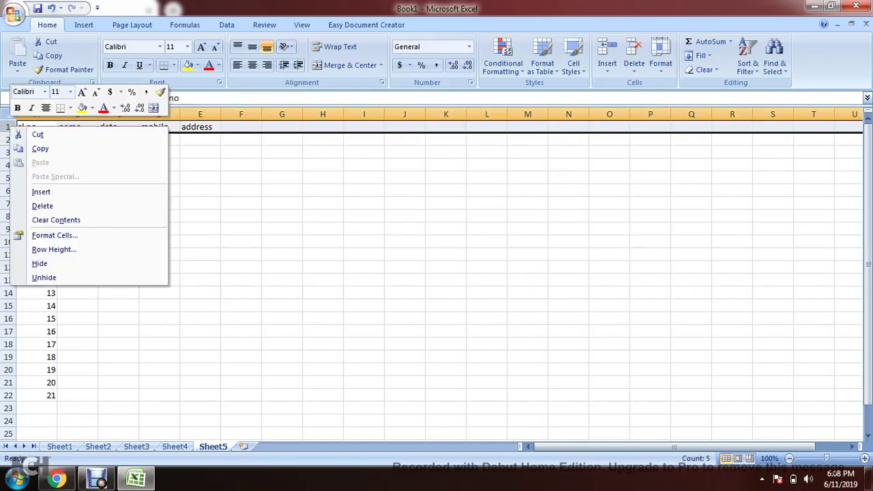
click(64, 407)
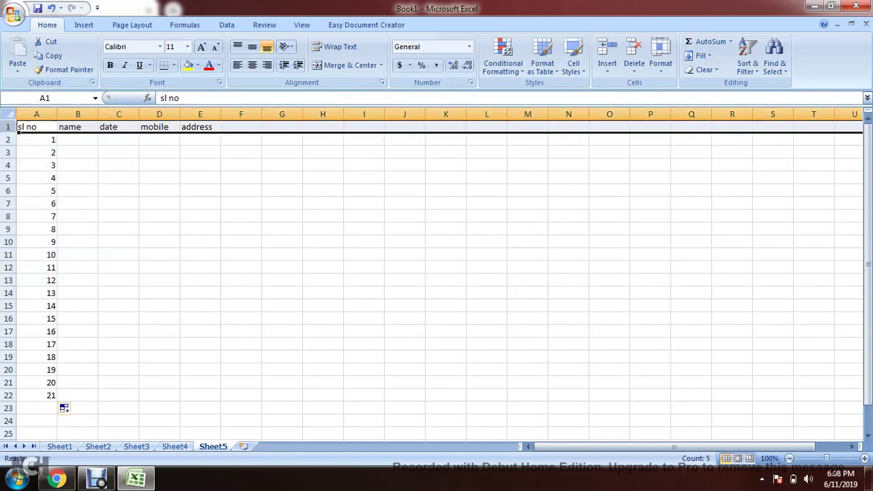
right_click(7, 126)
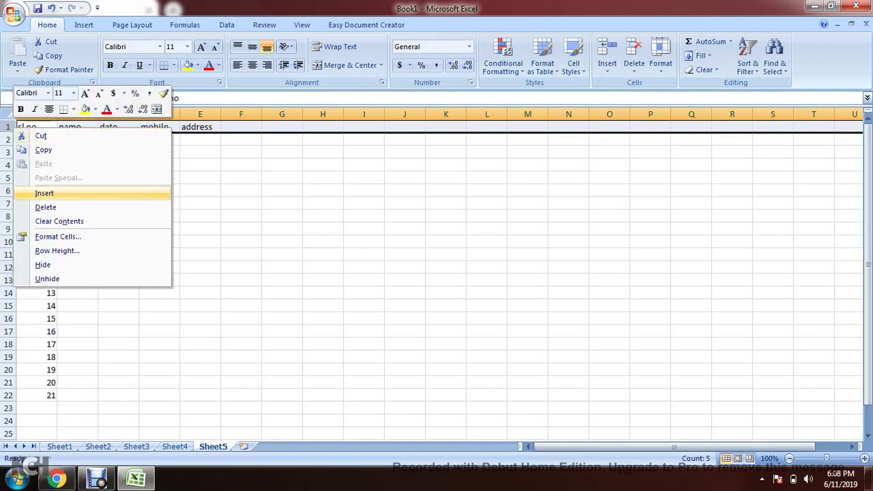
click(43, 193)
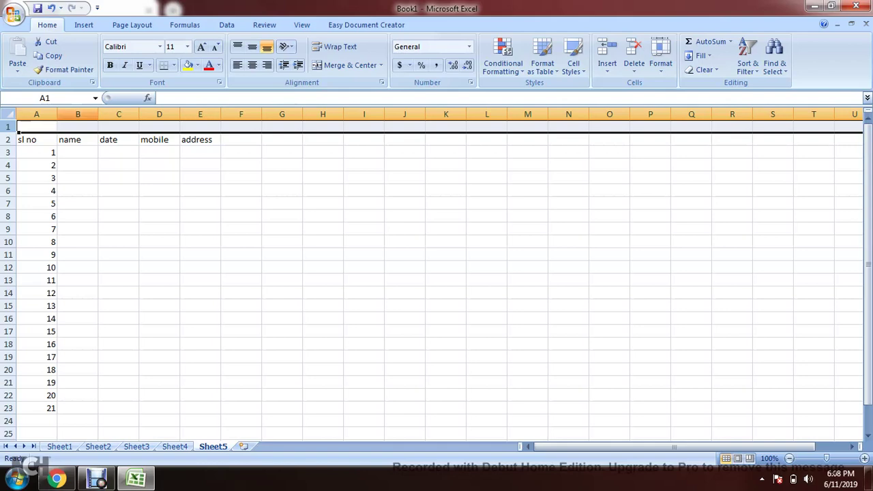
- Insert blank columns at F and D, then delete the blank column D again
click(78, 114)
click(241, 113)
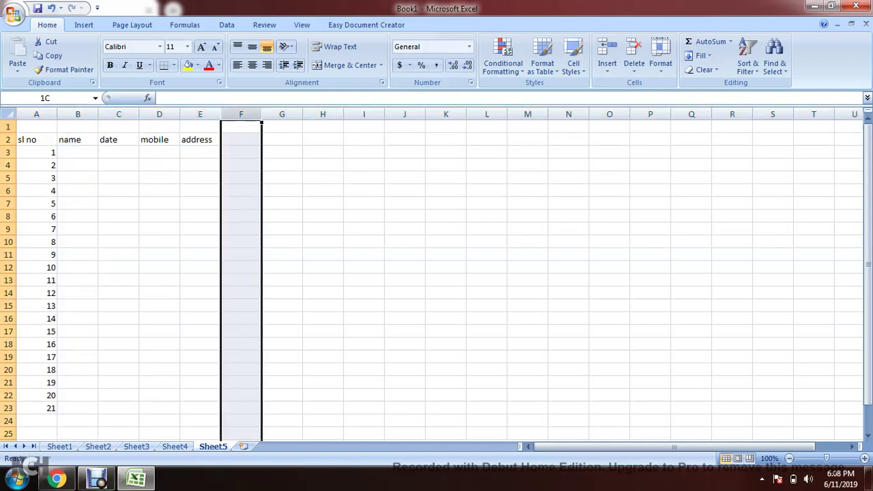
right_click(248, 116)
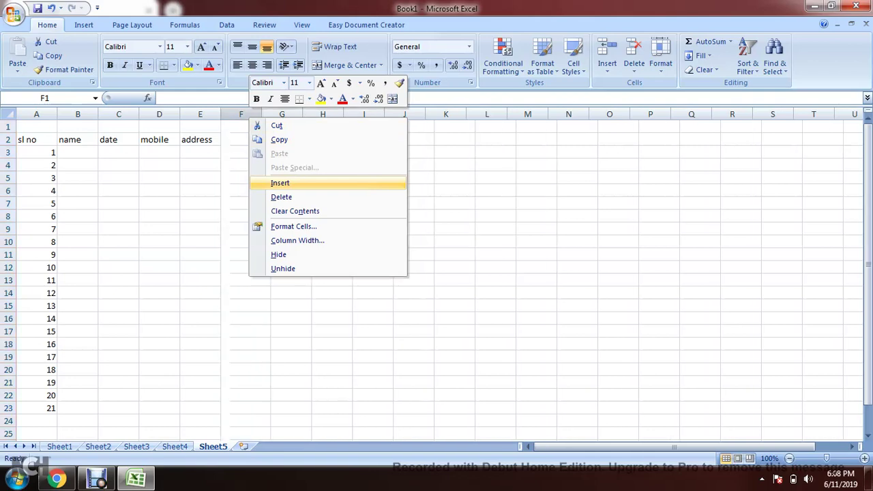
click(279, 183)
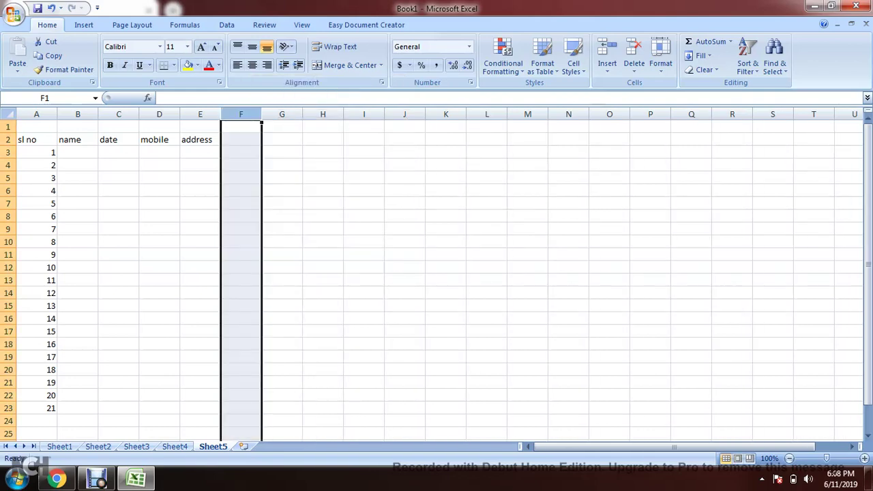
right_click(166, 115)
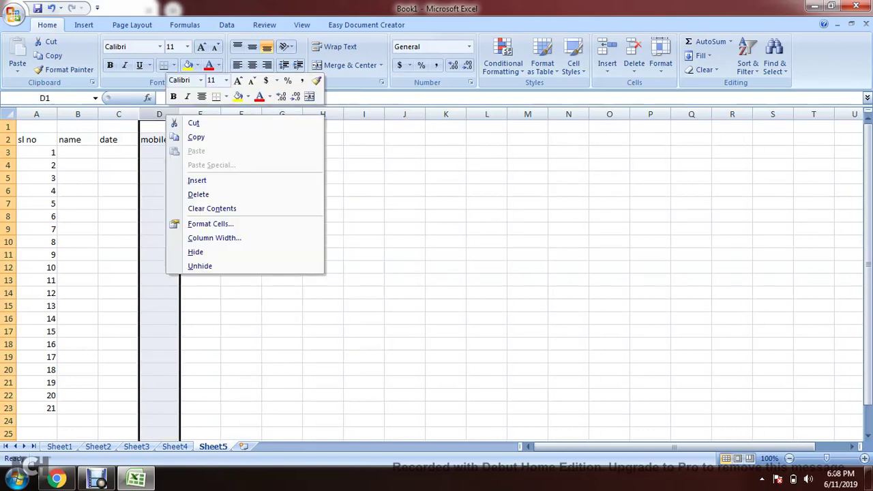
click(197, 180)
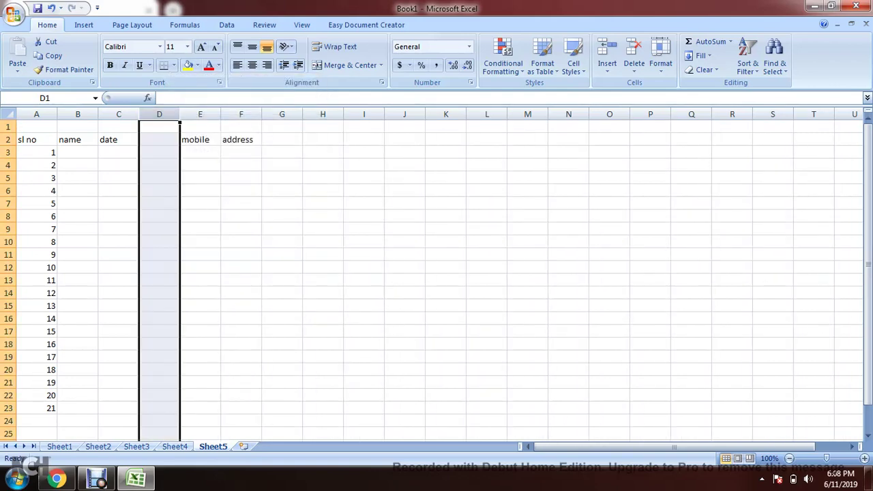
right_click(159, 115)
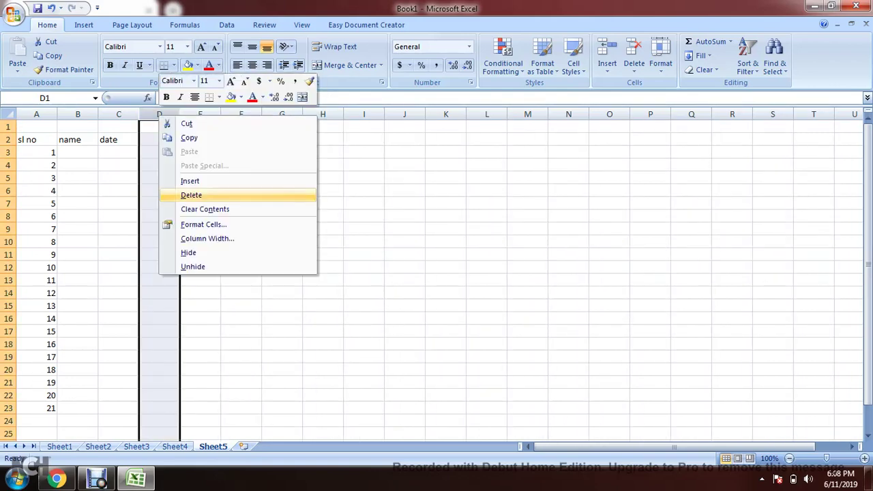
click(191, 195)
click(194, 193)
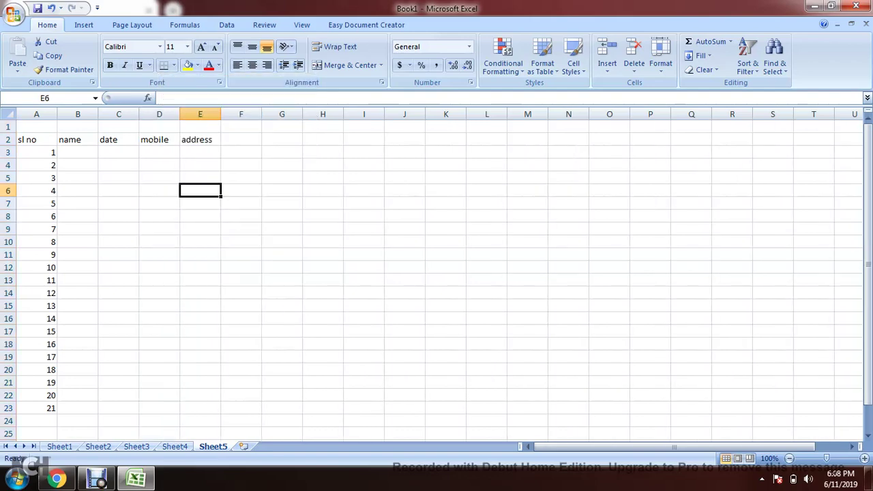
click(77, 115)
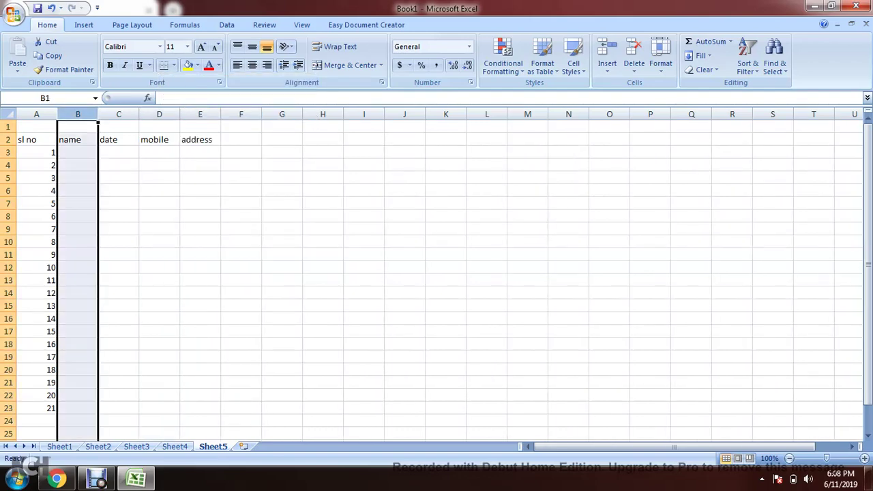
- Apply the Text number category to all of column B through Format Cells
right_click(77, 115)
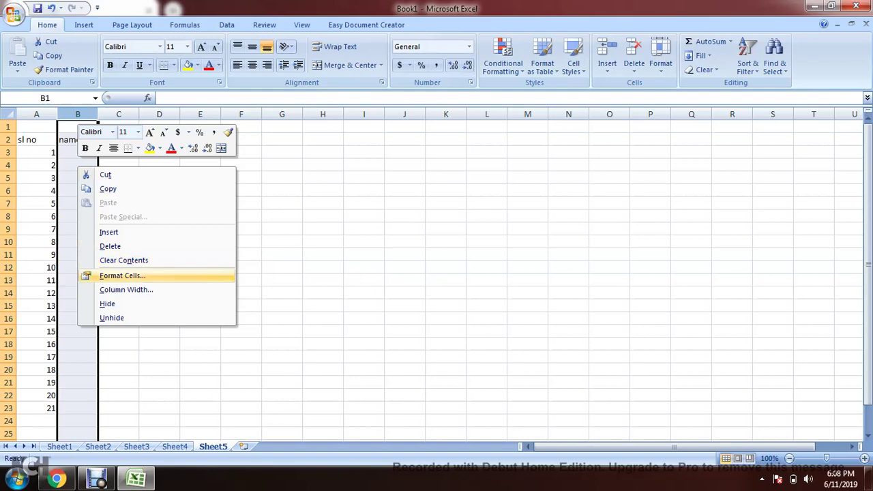
click(122, 275)
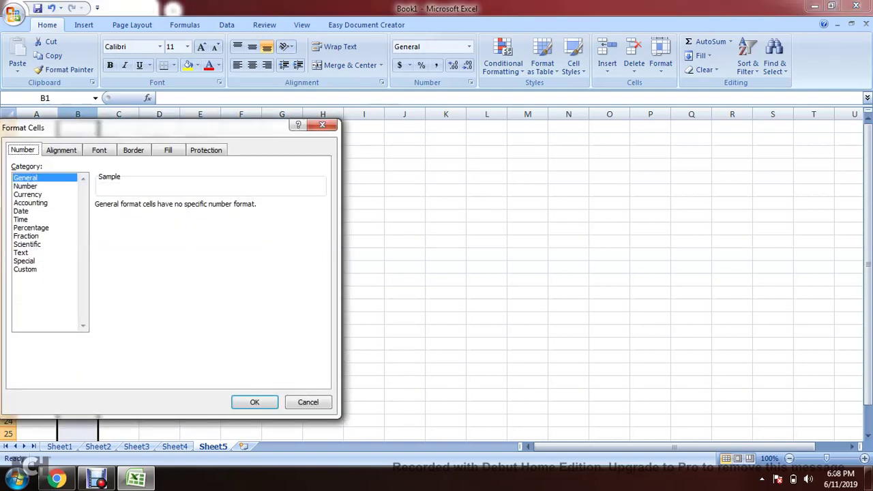
click(25, 186)
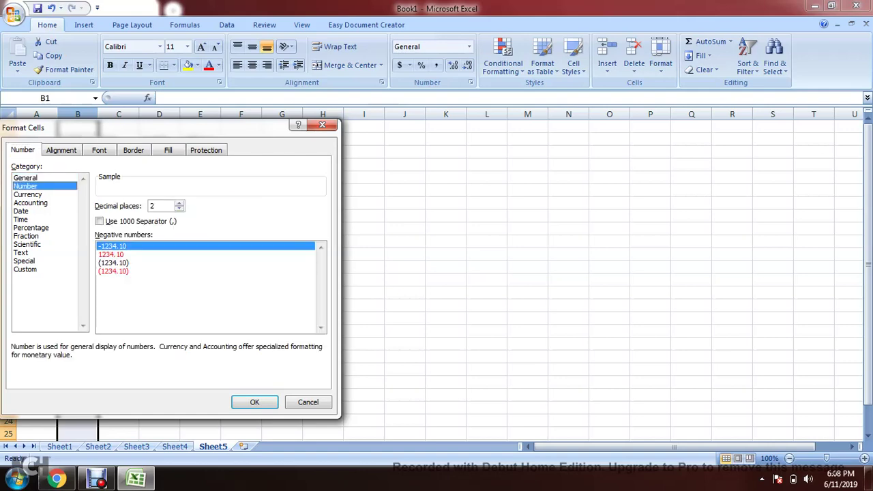
key(Escape)
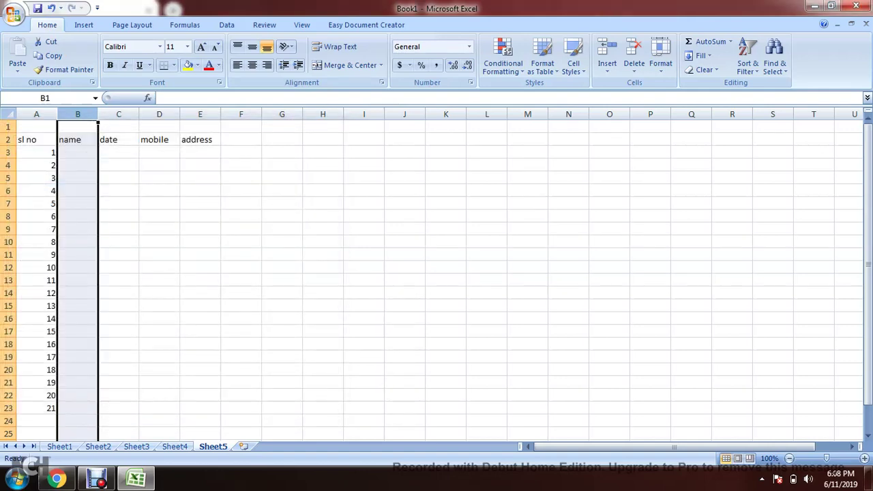
right_click(83, 190)
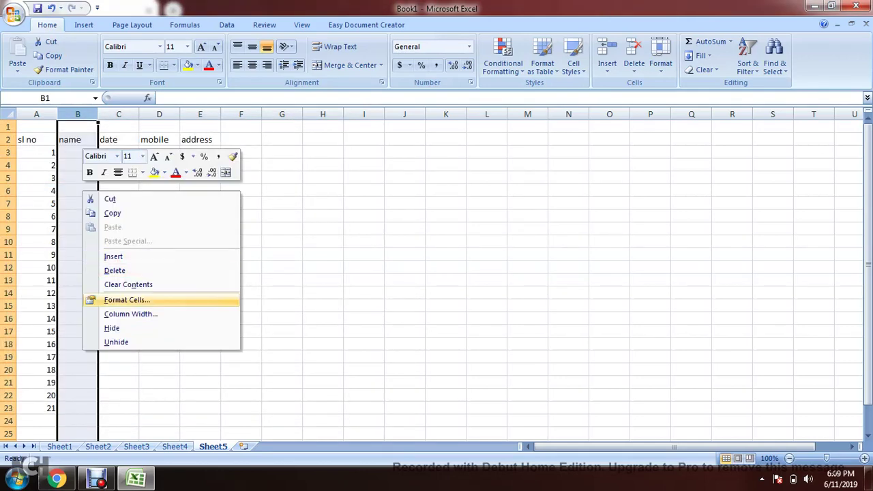
click(127, 300)
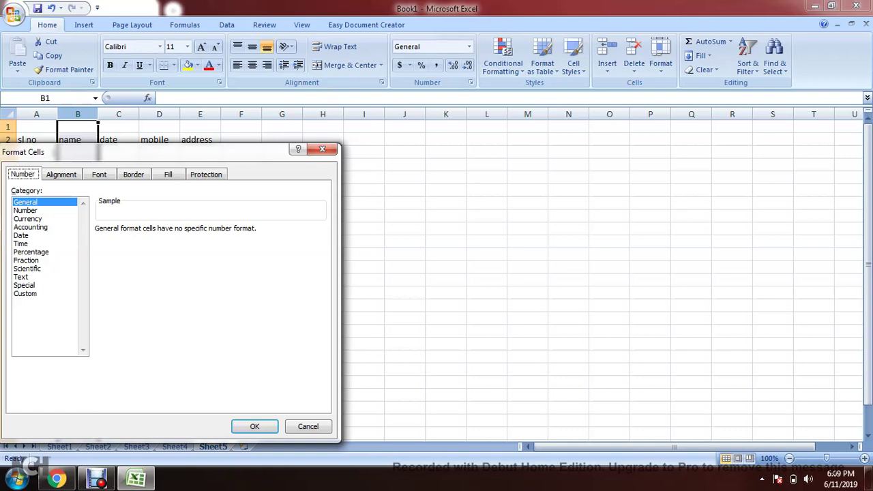
mouse_move(102, 151)
mouse_down()
mouse_move(264, 157)
mouse_move(374, 144)
mouse_move(270, 134)
mouse_move(308, 138)
mouse_up()
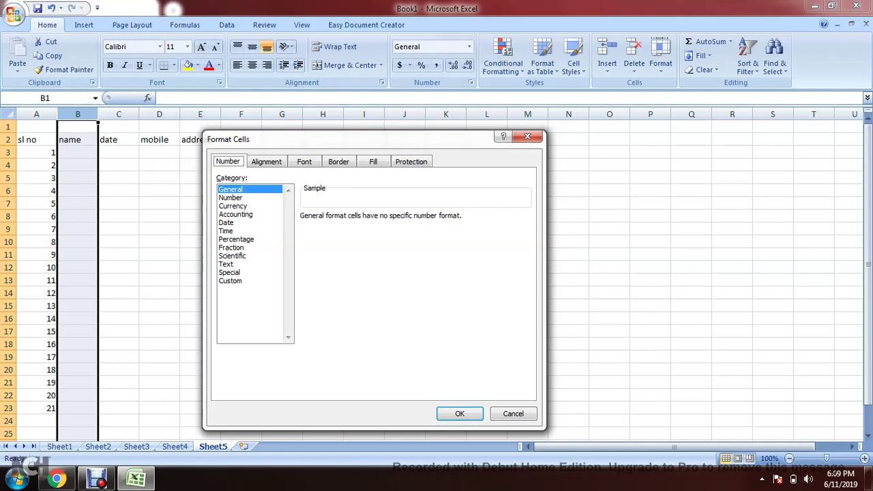
click(232, 264)
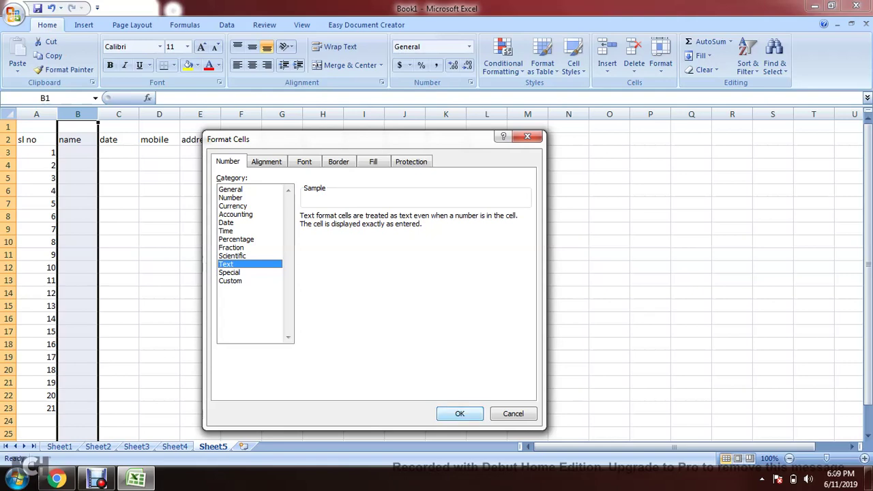
key(Return)
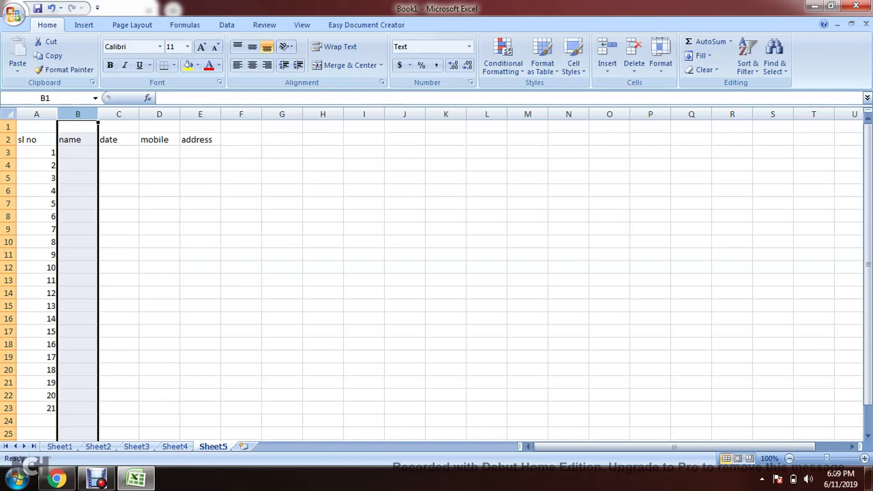
- Change the B2 header to 'name kkkkkk'
double_click(77, 139)
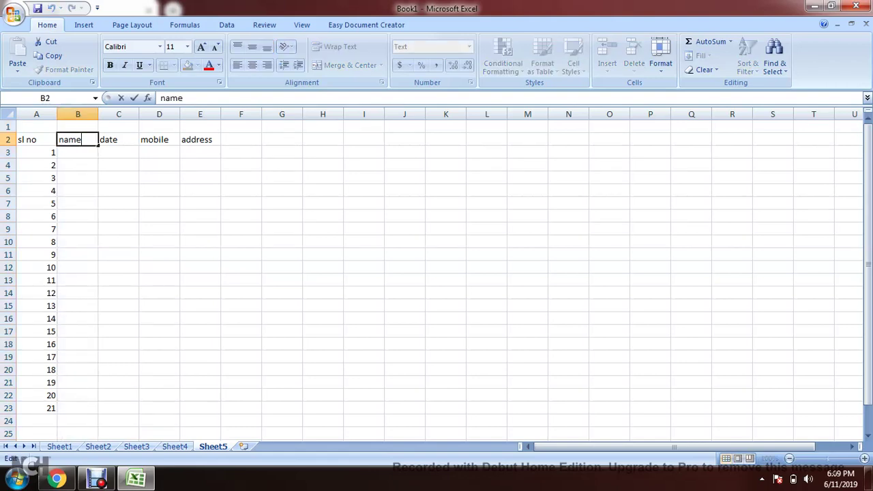
text(kk)
text(kkkk)
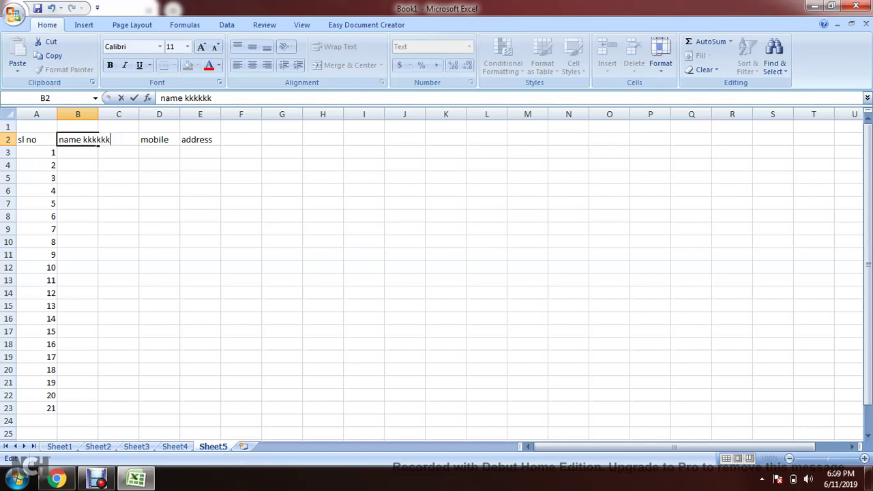
click(77, 165)
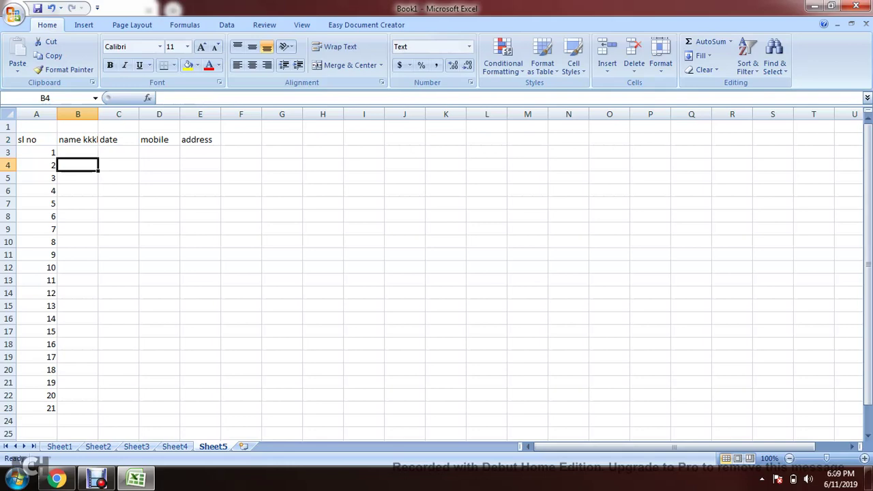
- Make row 2 taller and wrap the B2 header text onto two lines
mouse_move(8, 133)
mouse_down()
mouse_move(8, 156)
mouse_move(8, 143)
mouse_up()
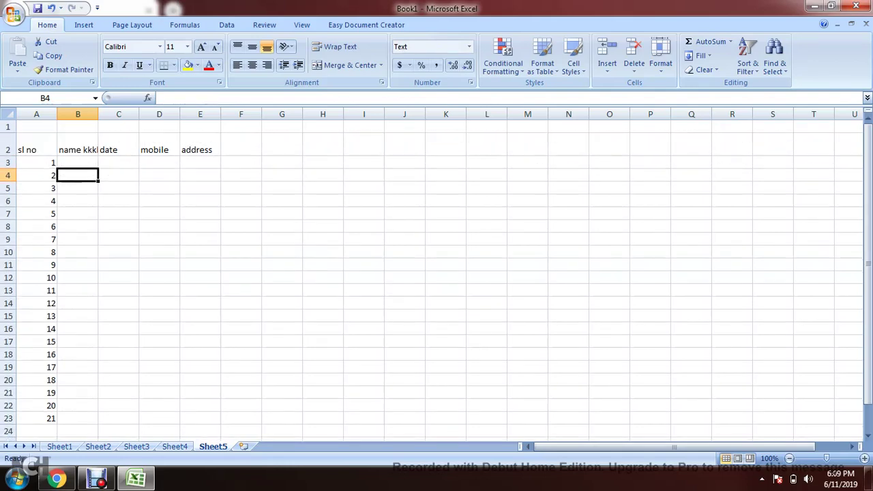
click(77, 149)
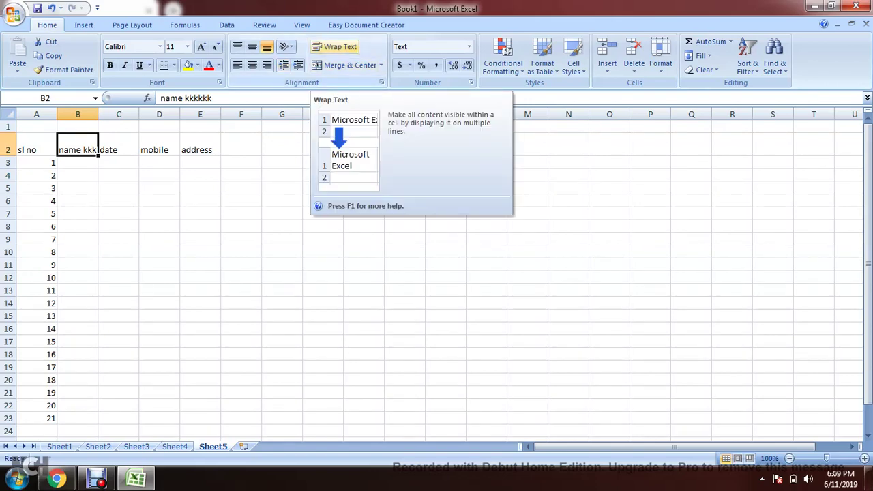
click(336, 46)
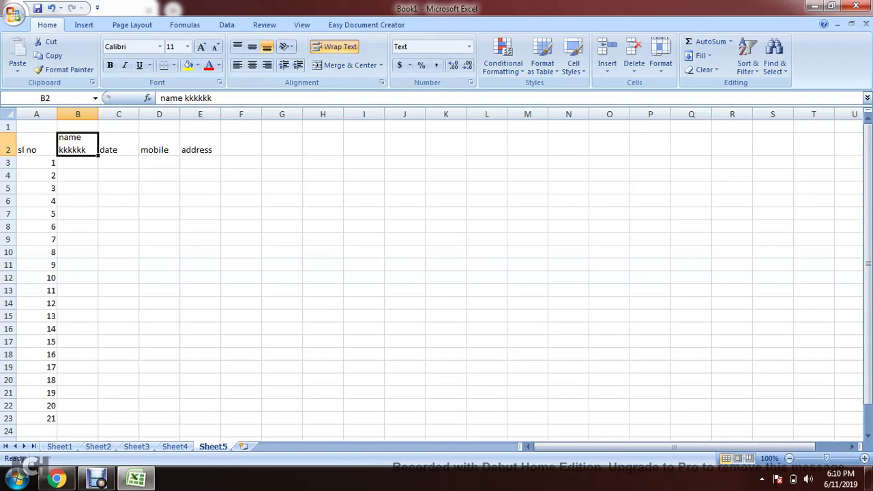
drag(200, 149, 241, 150)
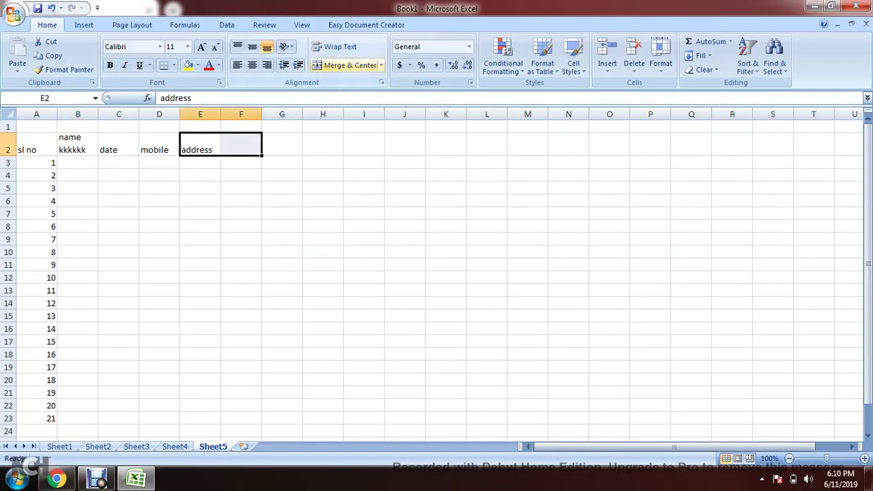
- Merge and centre the address header across E2:F2, then browse the Insert and Page Layout tabs
click(347, 65)
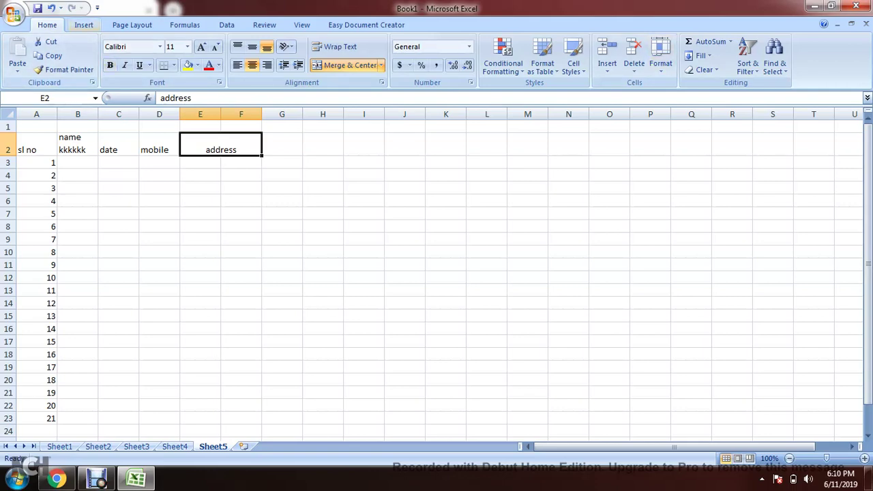
click(83, 24)
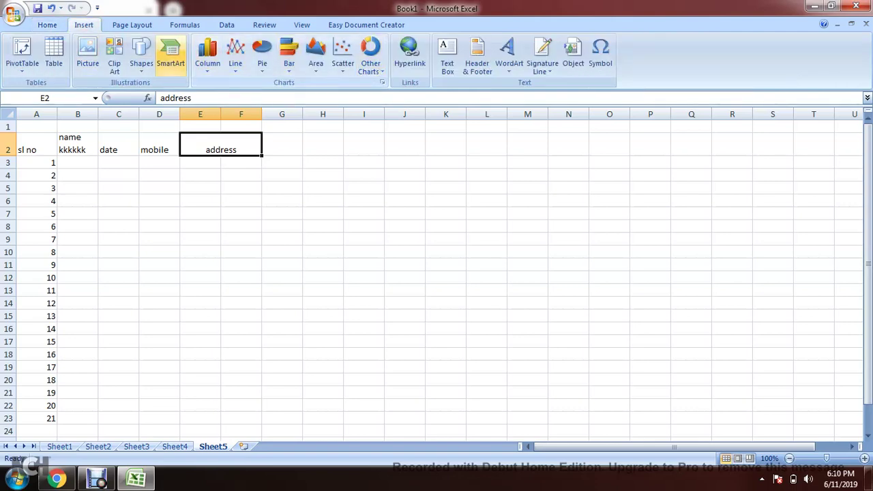
click(132, 25)
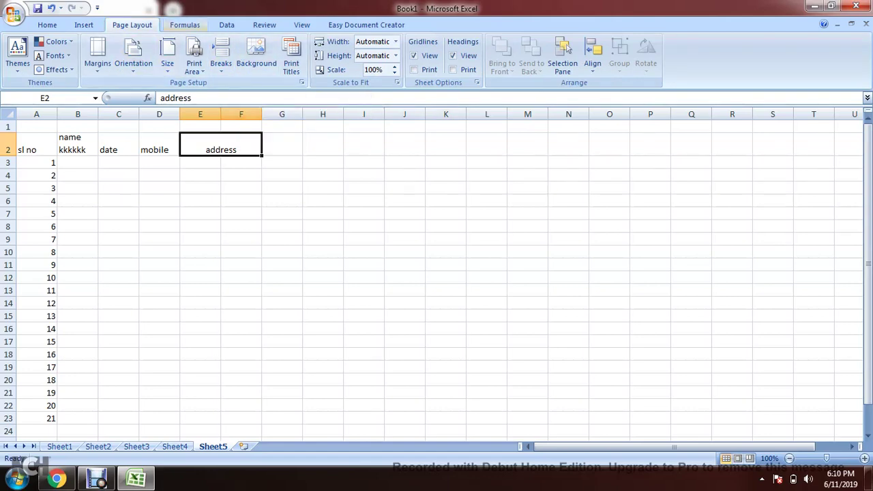
scroll(170, 55, down, 1)
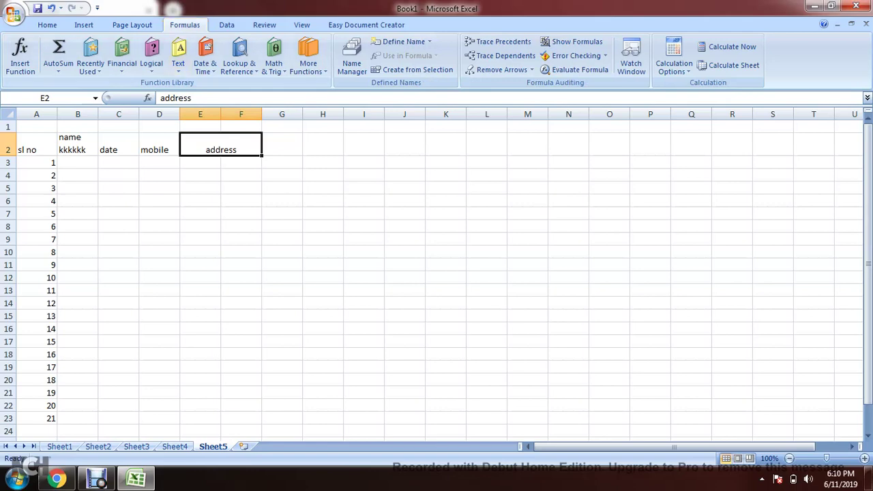
- Return to the Home tab and select the serial numbers A3:A24
click(47, 25)
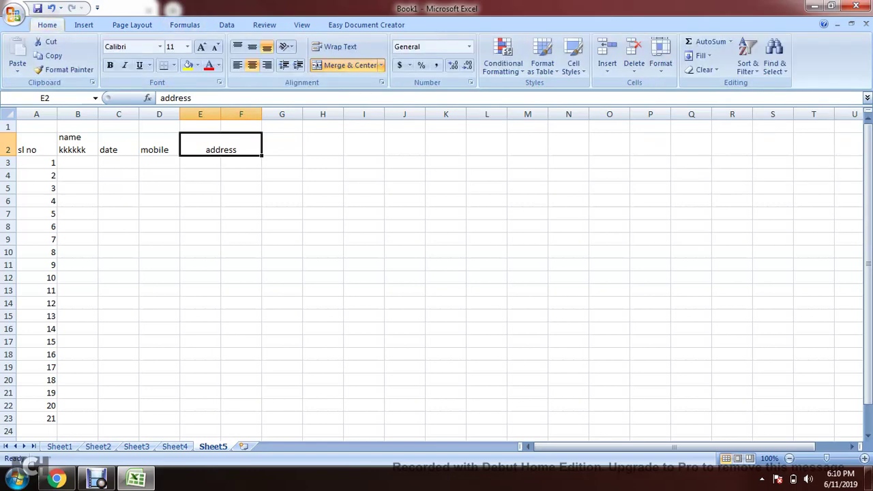
scroll(436, 273, down, 3)
scroll(437, 273, up, 2)
scroll(436, 273, up, 1)
drag(34, 162, 34, 431)
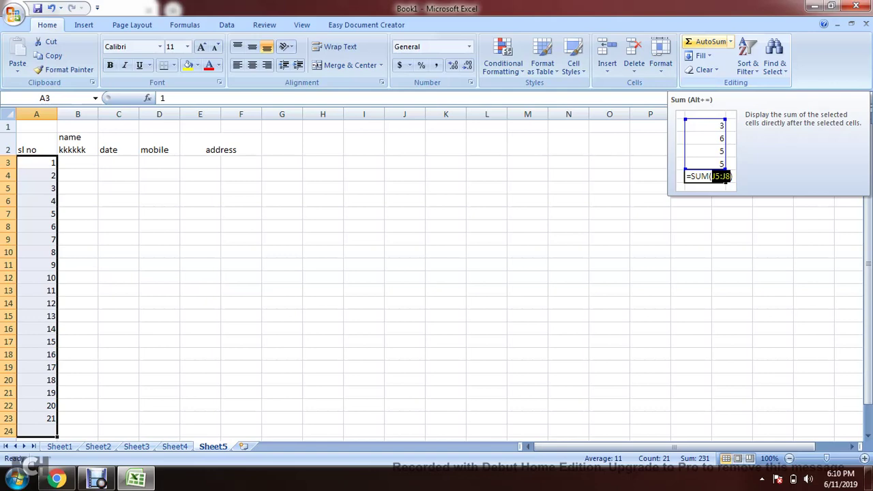
- AutoSum the serial numbers so A24 shows =SUM(A3:A23), totalling 231
click(709, 42)
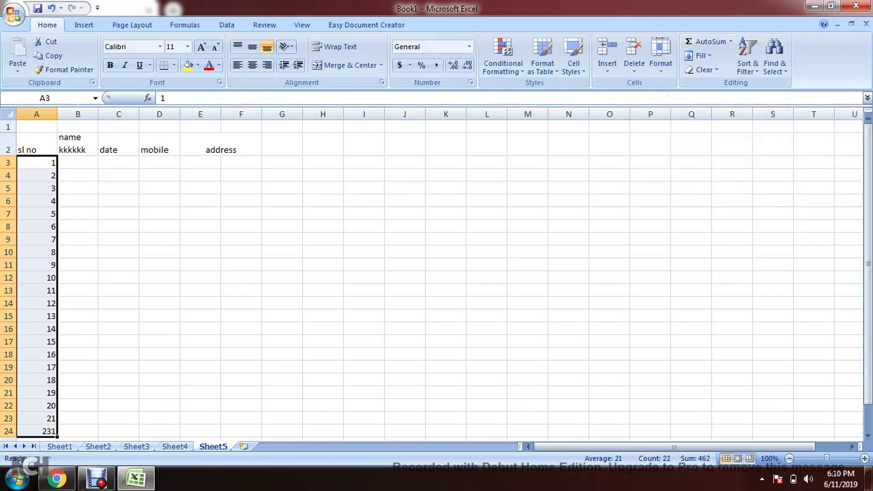
click(37, 431)
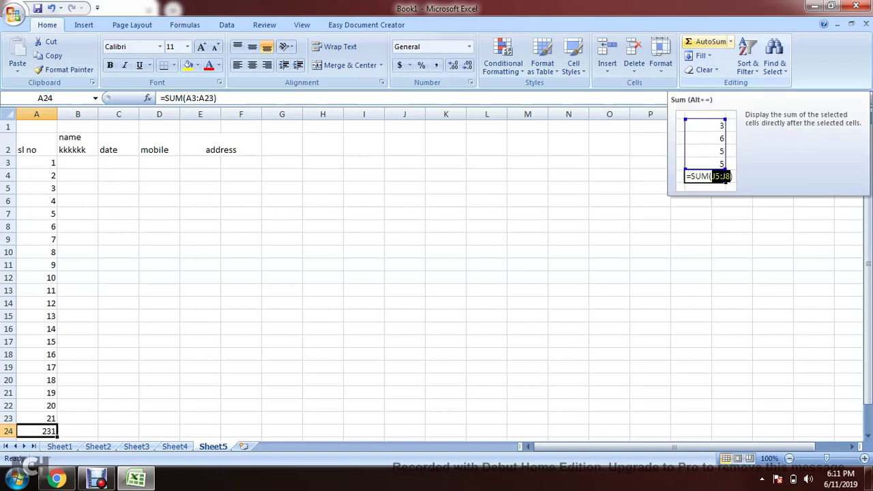
scroll(437, 273, down, 2)
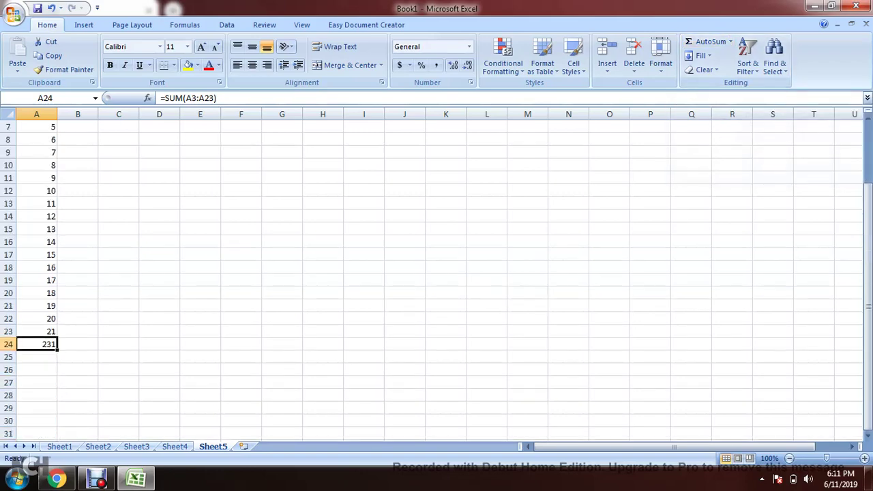
scroll(436, 272, up, 2)
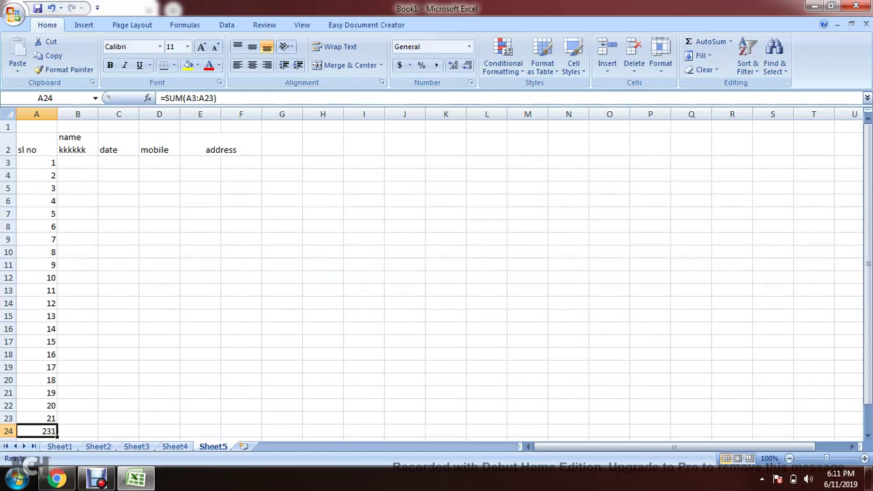
click(78, 162)
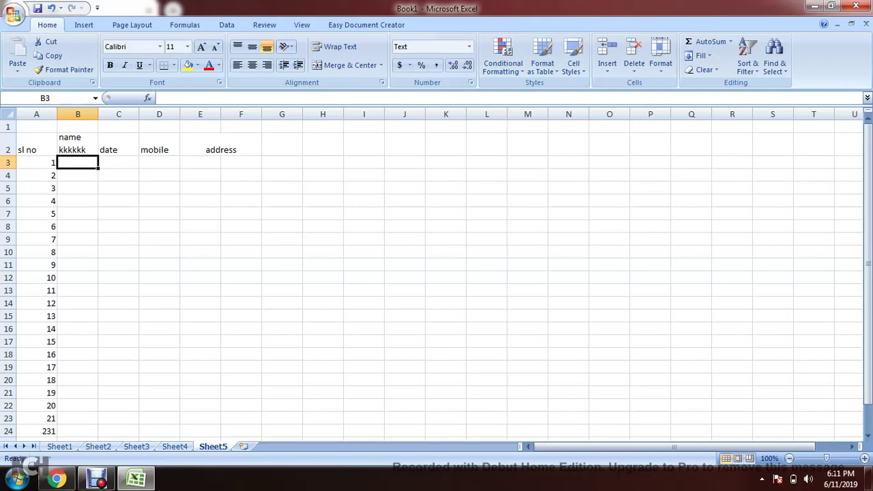
text(=)
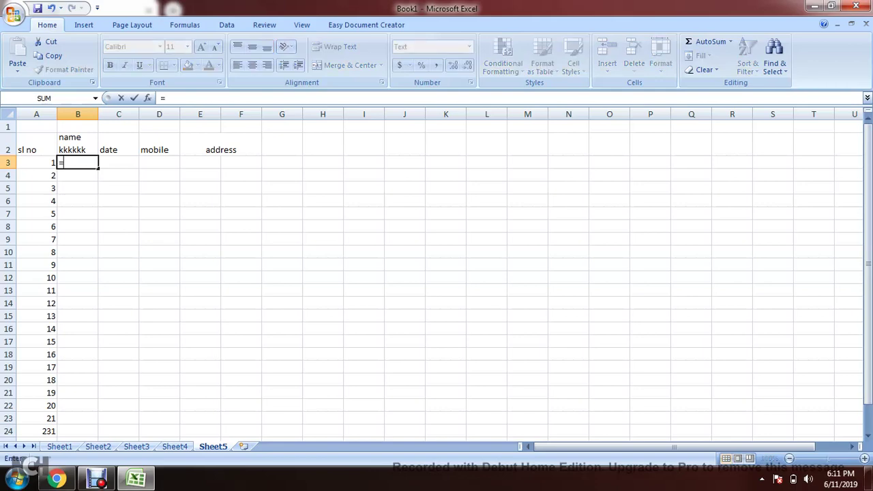
text(a)
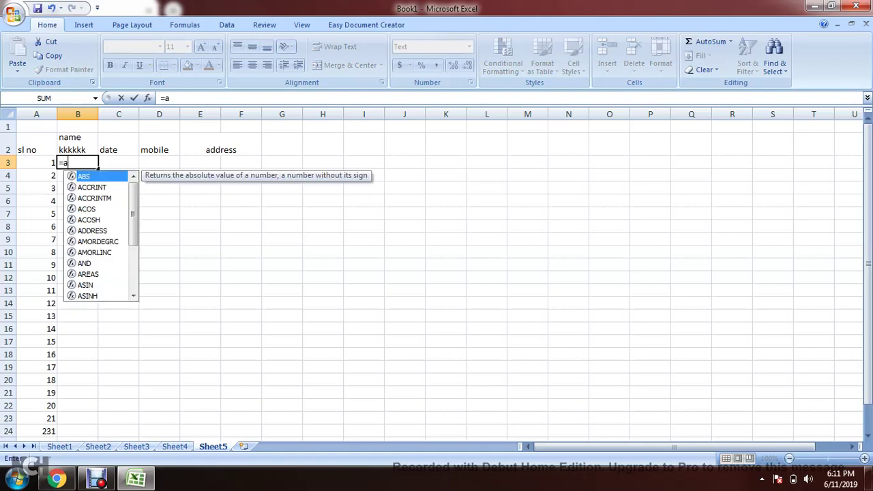
text(3)
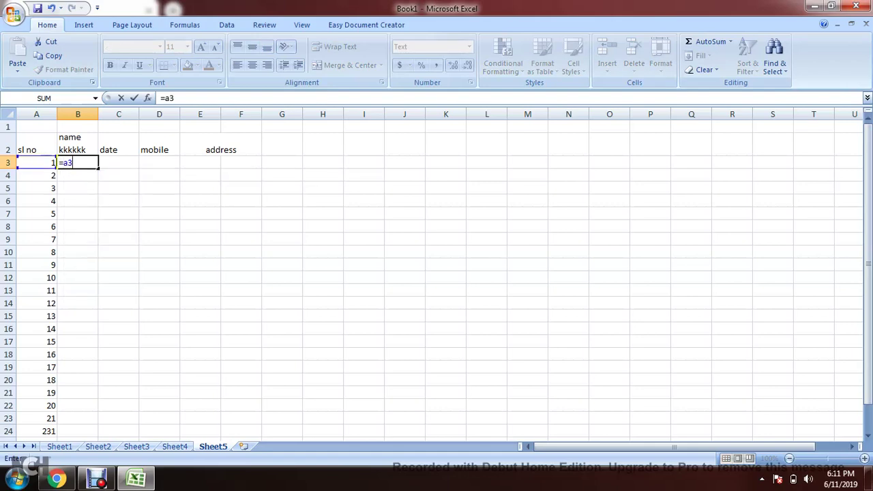
text(*)
text(10)
key(Return)
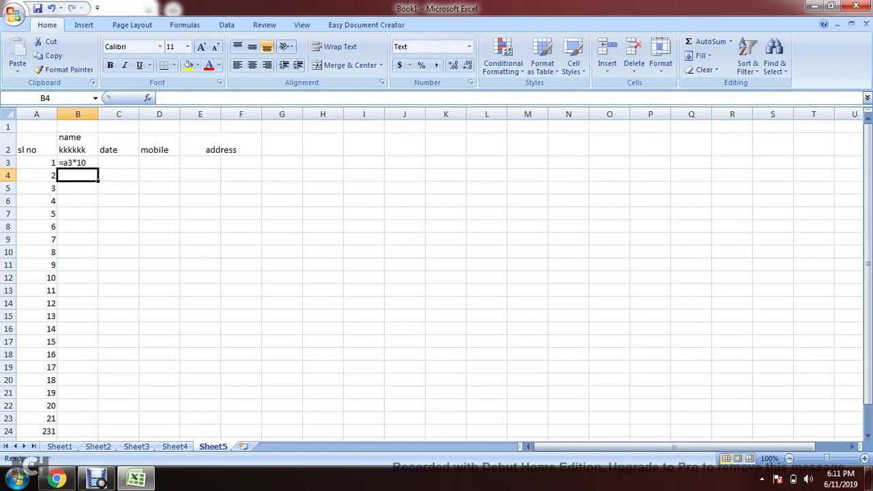
click(78, 162)
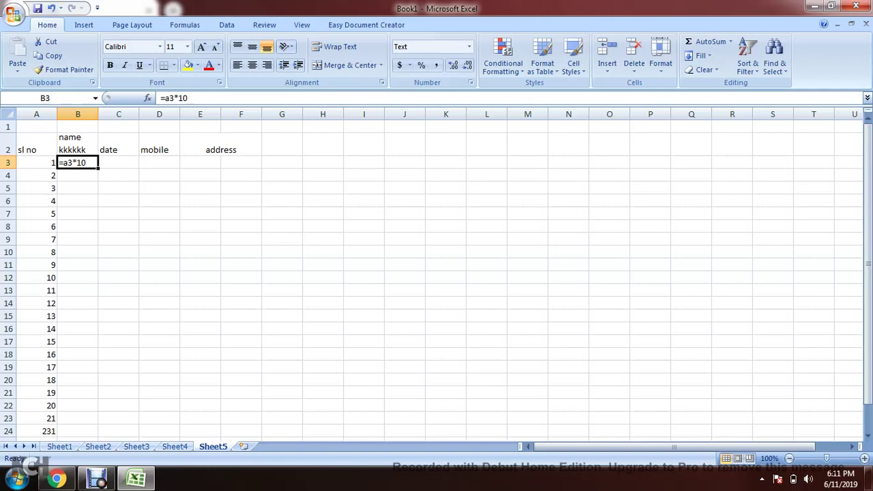
text(=)
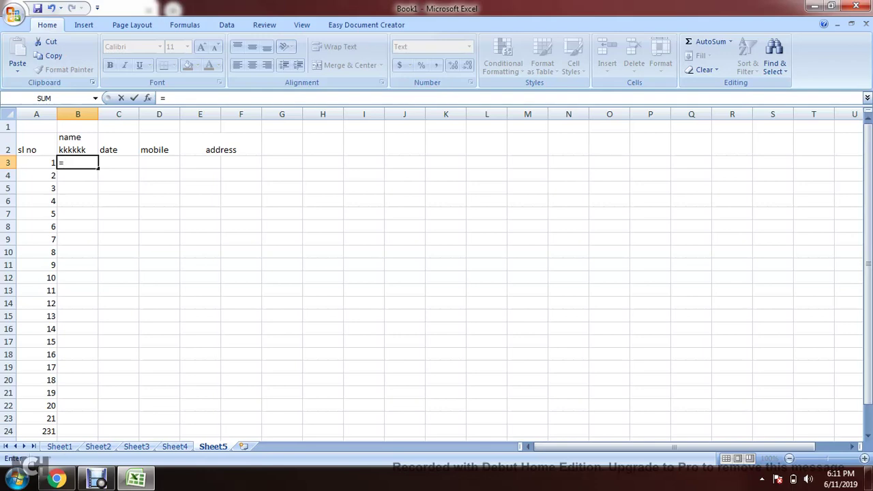
text(a)
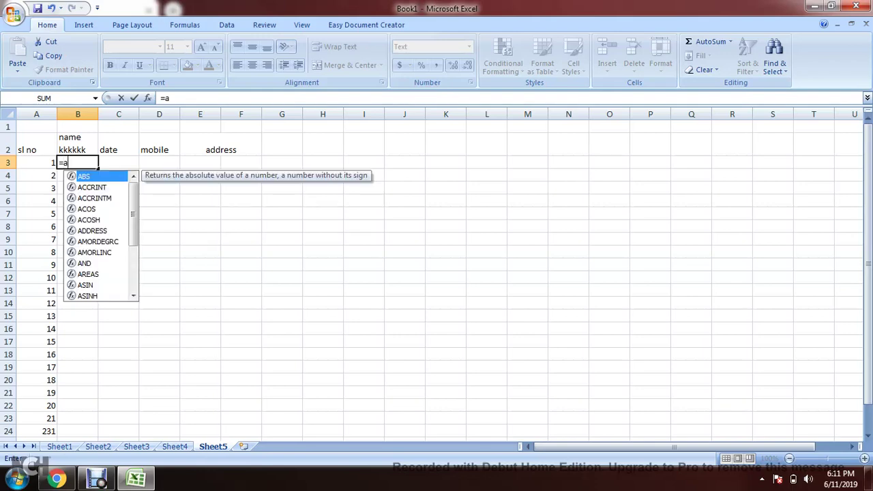
text(3)
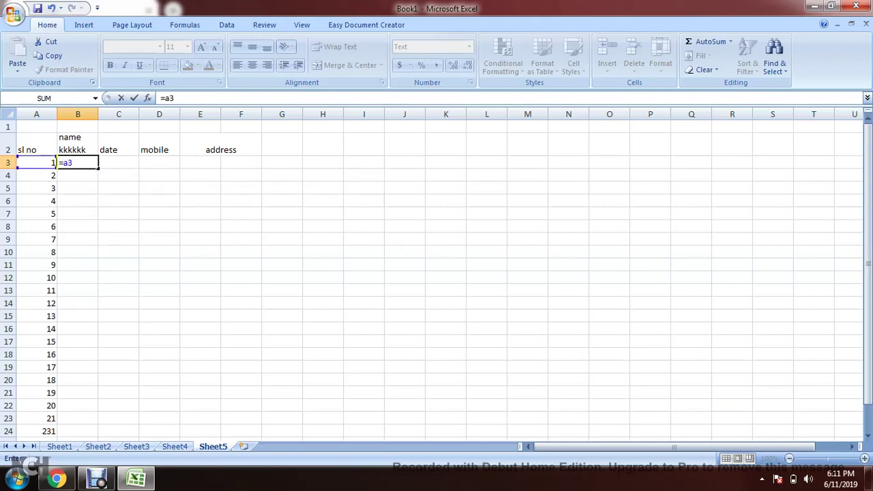
text(*)
text(10)
key(Return)
click(78, 162)
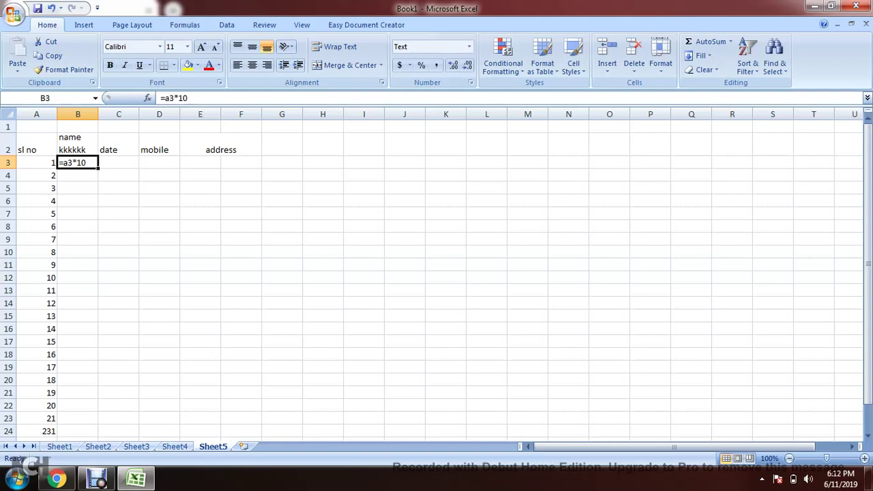
click(118, 163)
click(77, 162)
key(Delete)
click(118, 162)
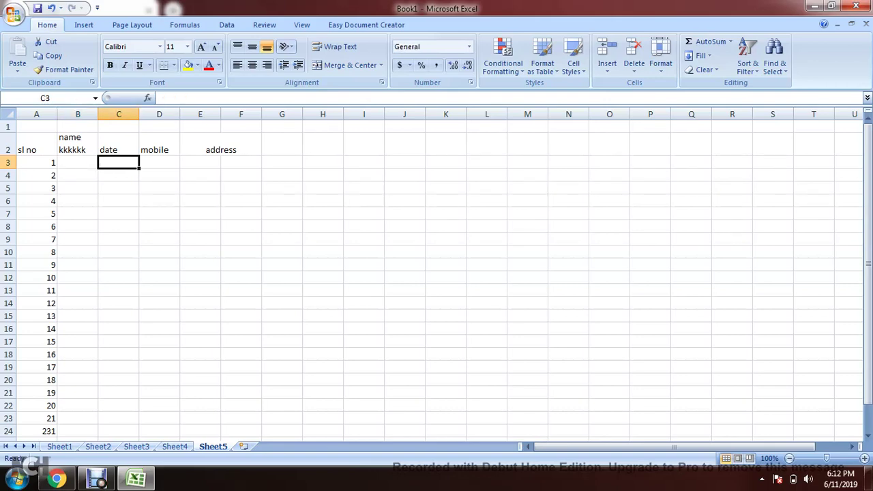
- Enter =a3*10 in C3 so it shows 10, then confirm its formula
text(=a)
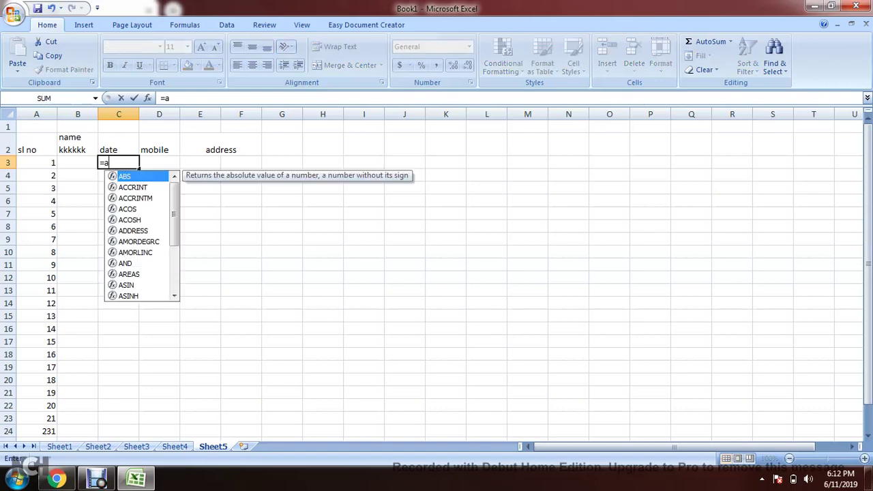
text(3*10)
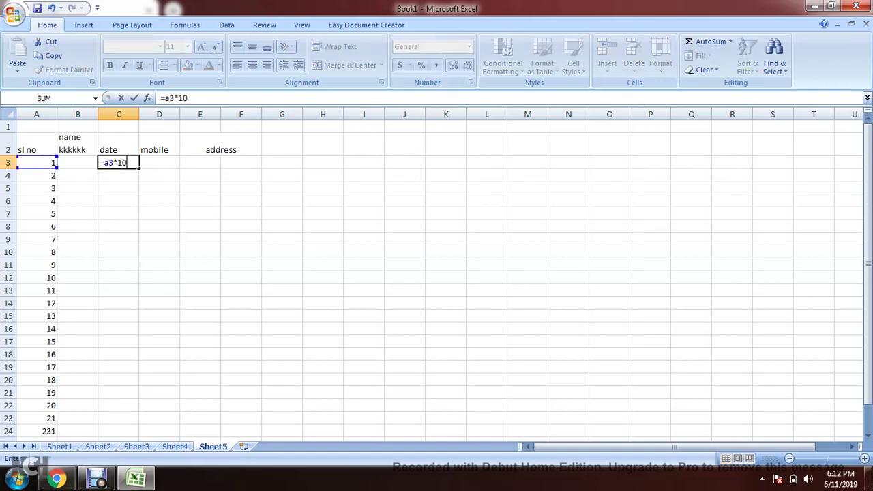
key(Return)
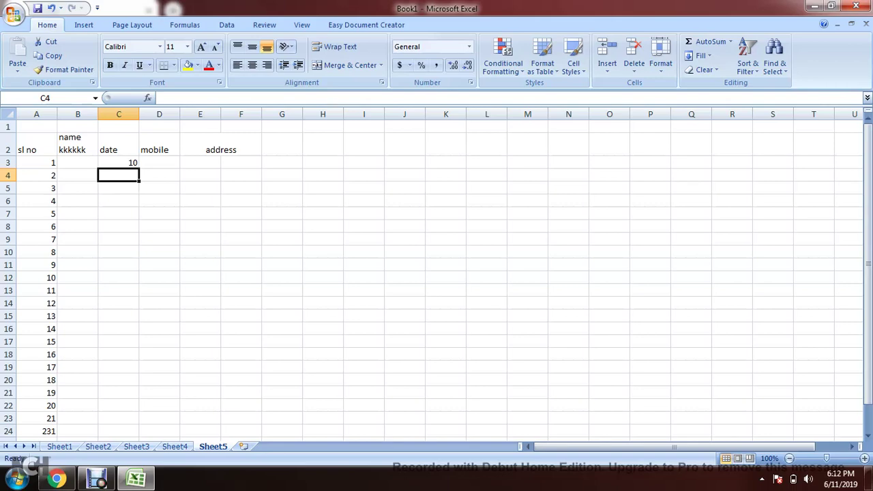
click(118, 162)
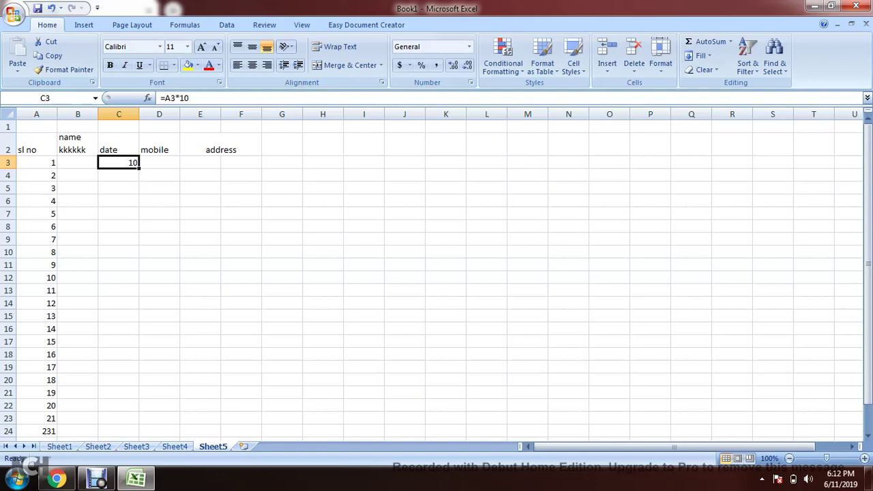
- Enter =a4*20 in C4 so it displays 40 and verify the formula
key(Down)
key(BackSpace)
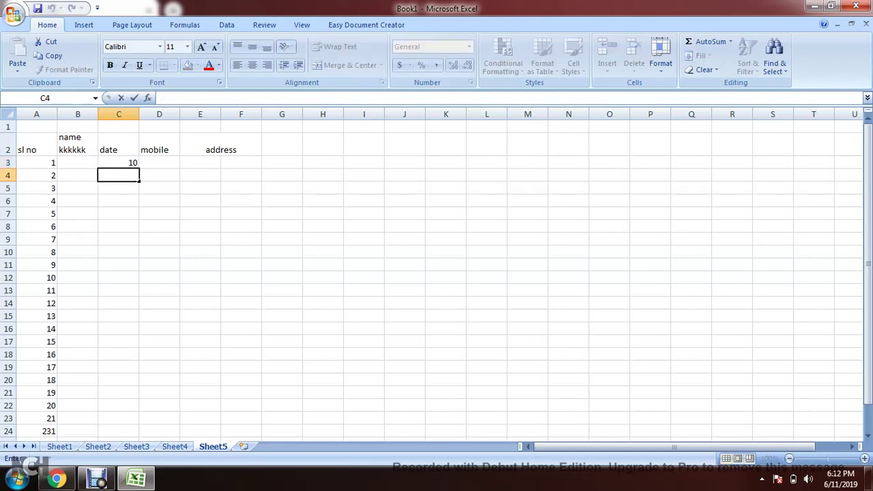
key(Return)
key(Up)
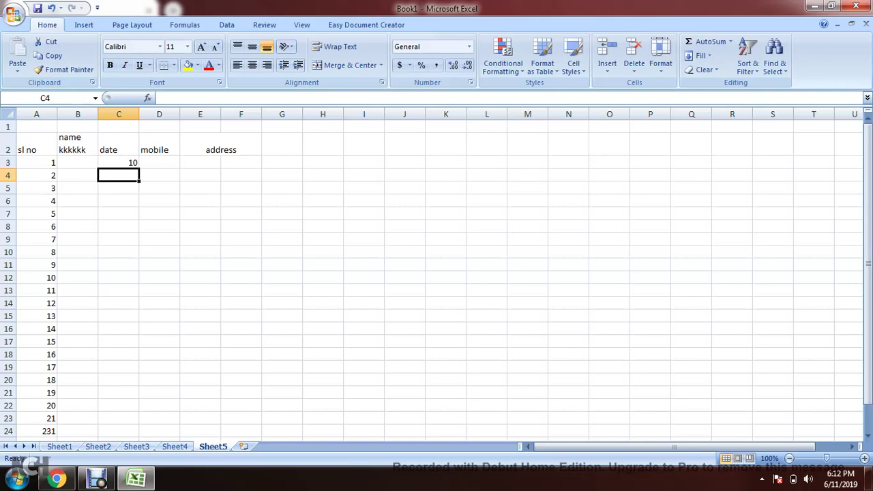
text(=)
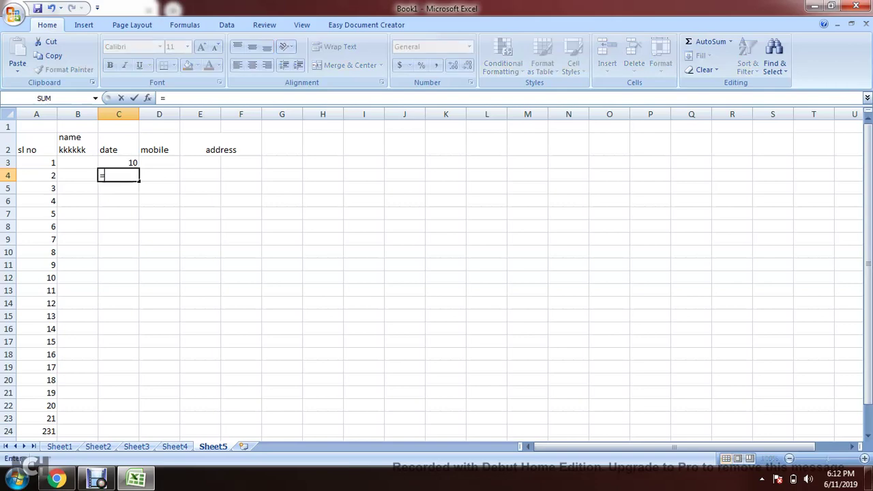
text(a4)
text(*20)
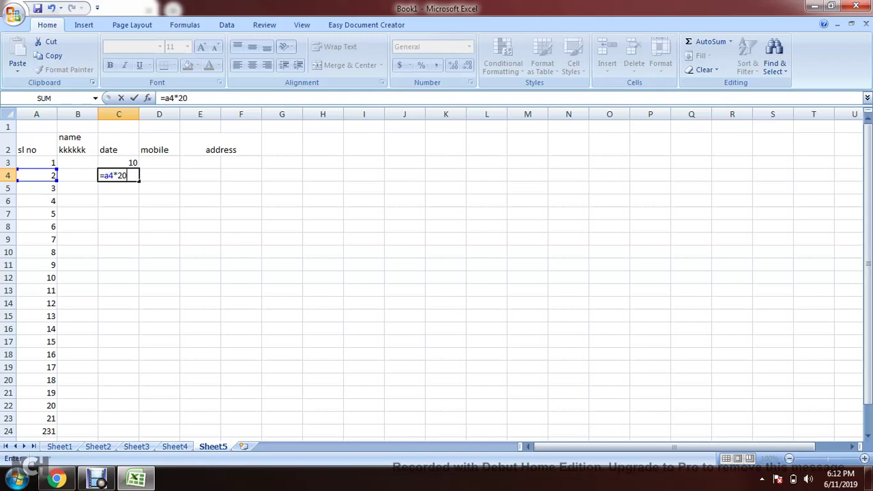
key(Return)
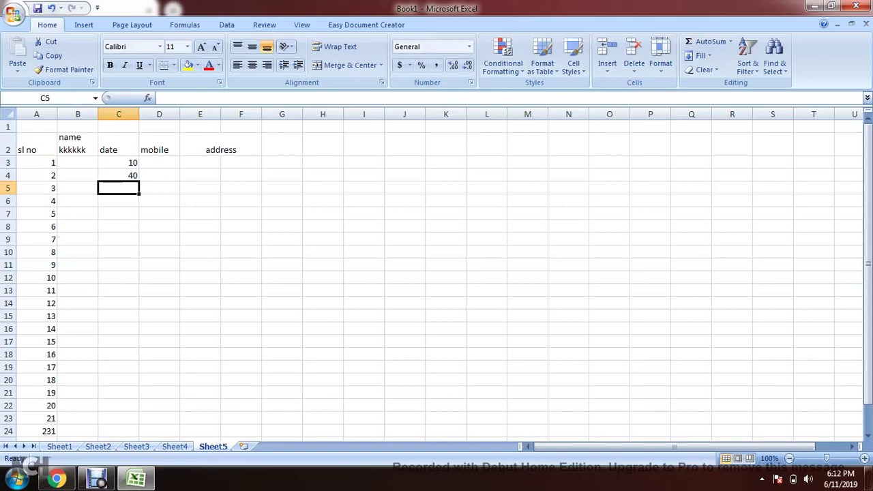
click(119, 175)
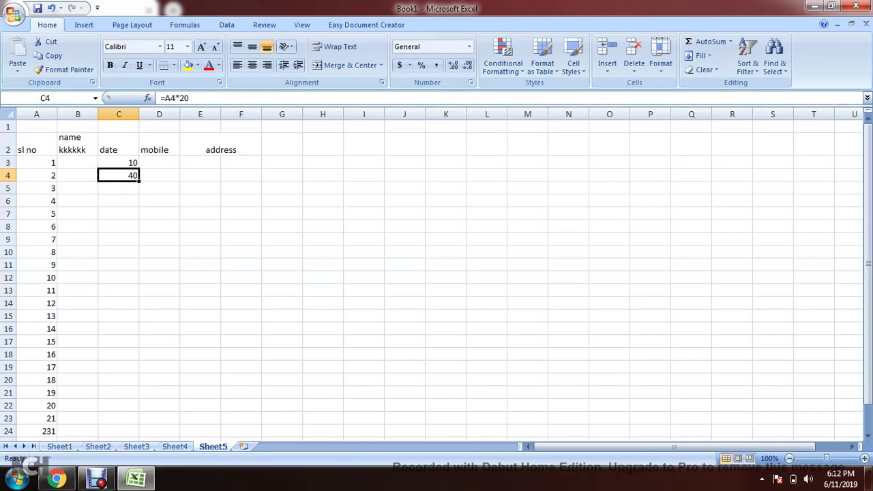
click(118, 200)
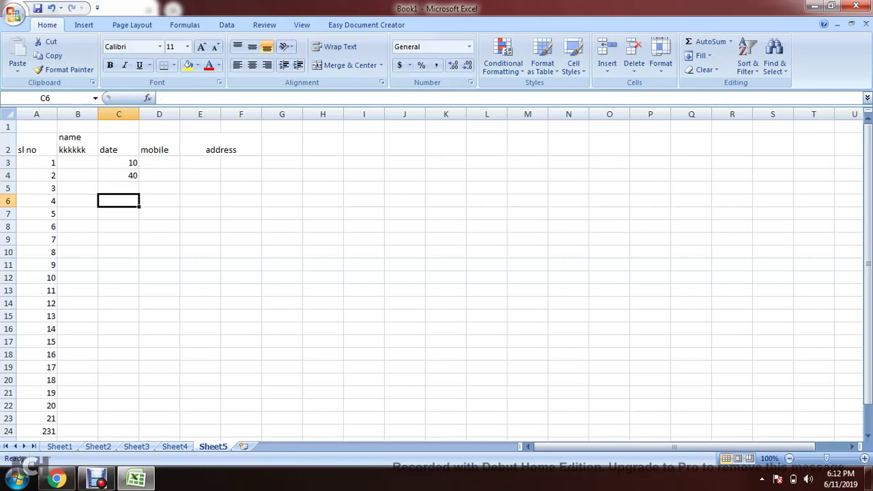
- Enter =a3/2 in C6 so it displays 0.5, then check the formula
text(=)
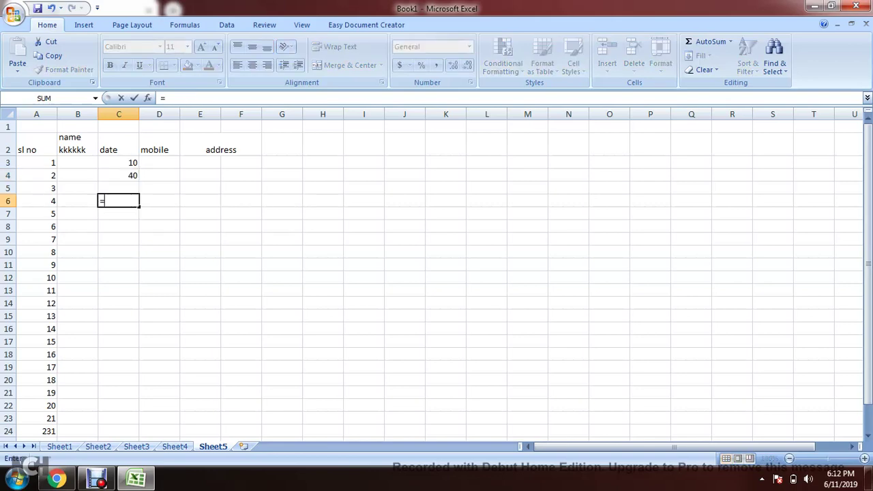
text(a3/)
text(2)
key(Return)
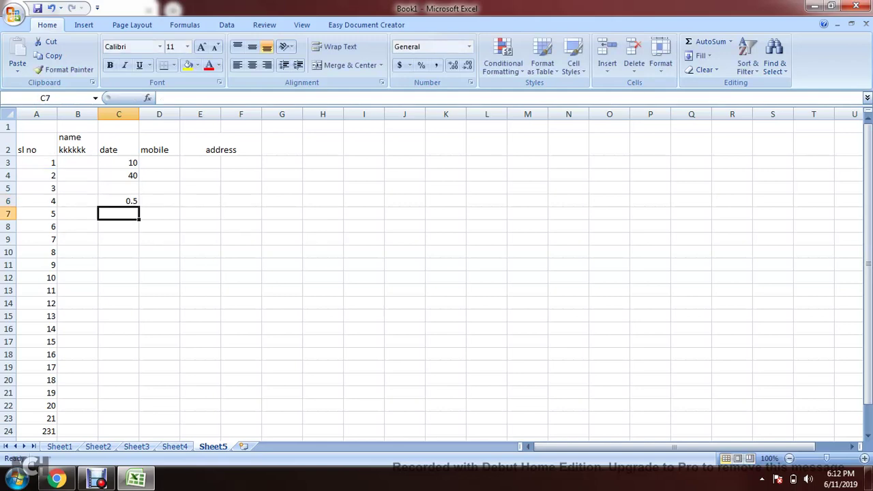
click(118, 200)
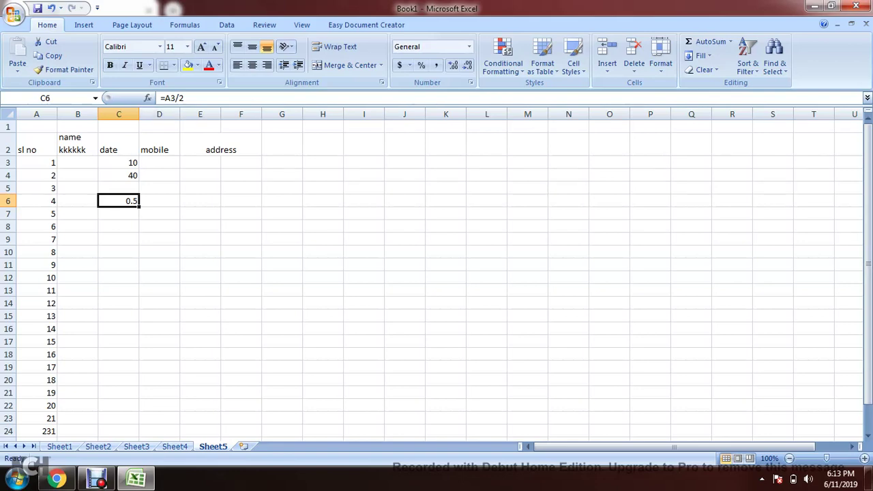
click(119, 162)
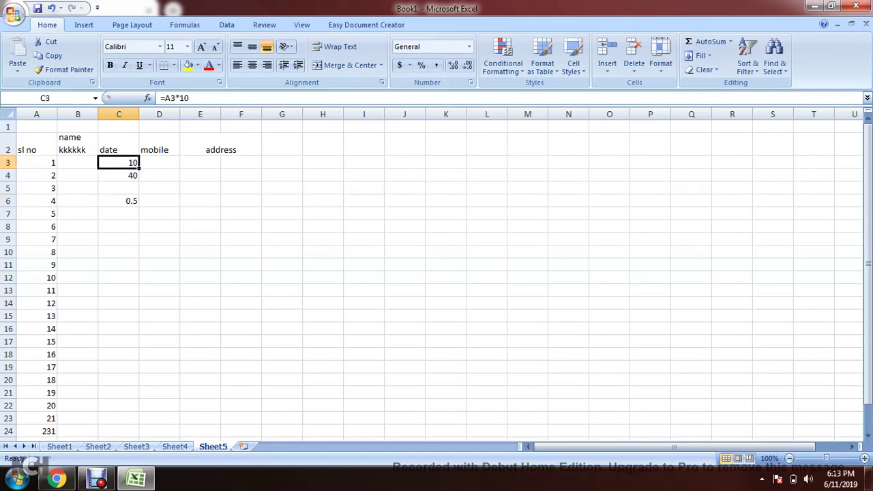
drag(118, 162, 119, 214)
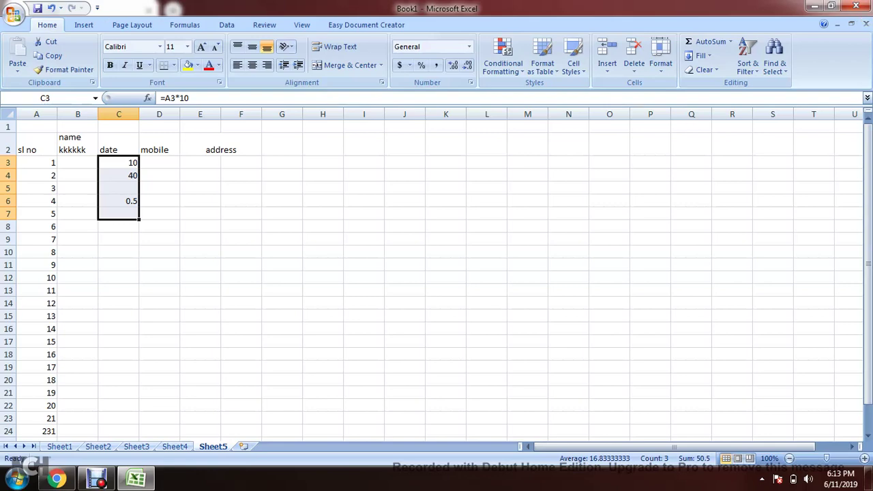
click(227, 24)
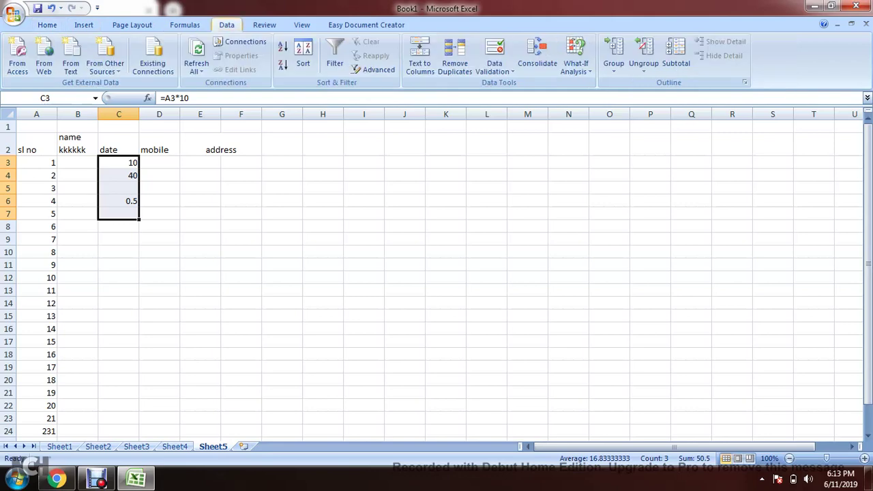
click(83, 25)
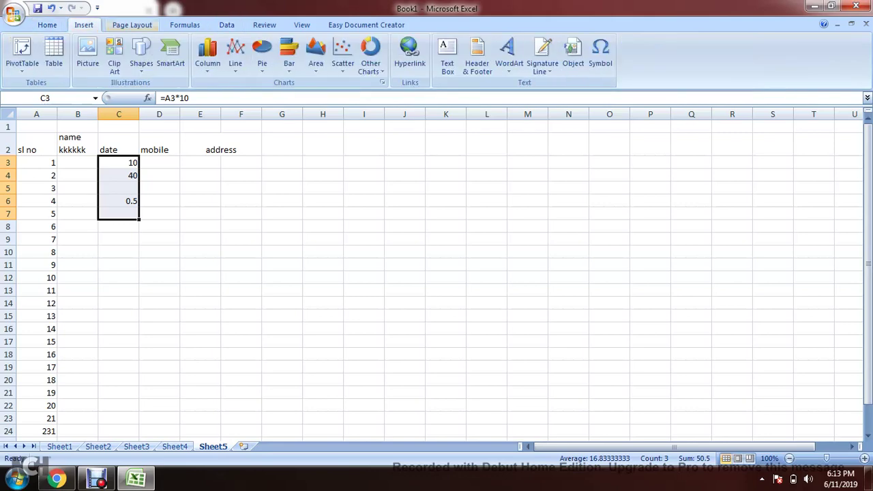
scroll(565, 48, down, 1)
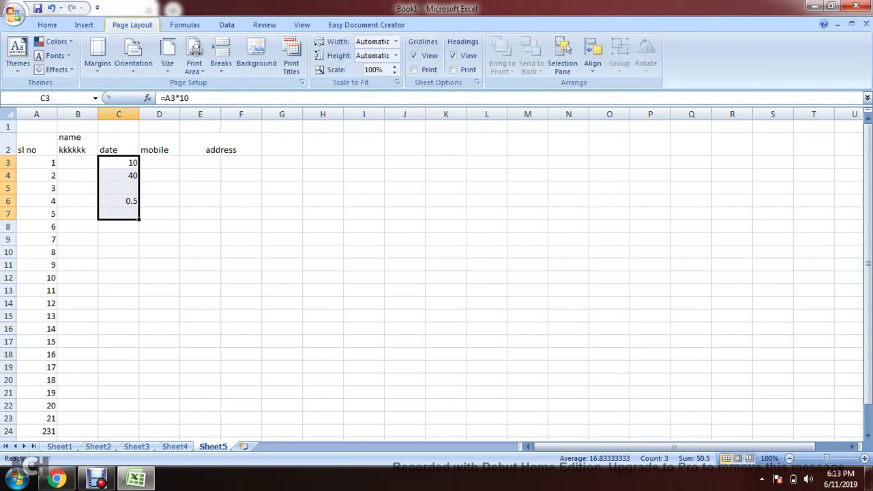
scroll(566, 48, down, 1)
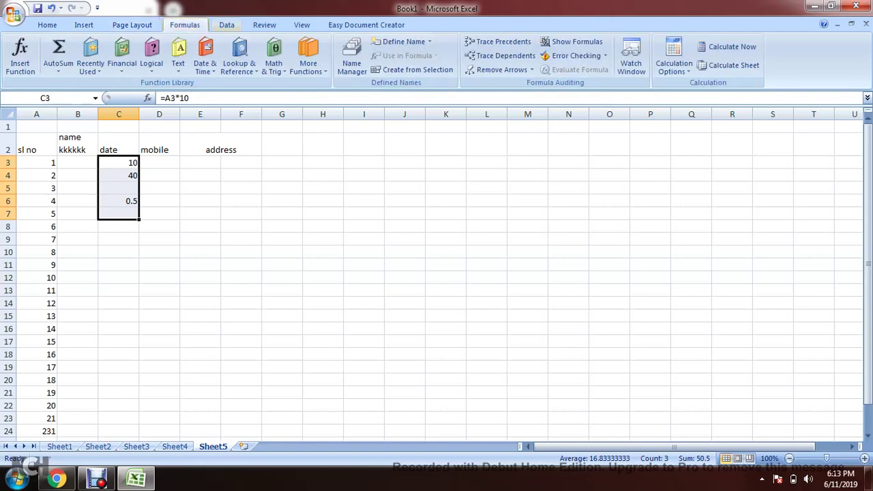
scroll(566, 48, down, 1)
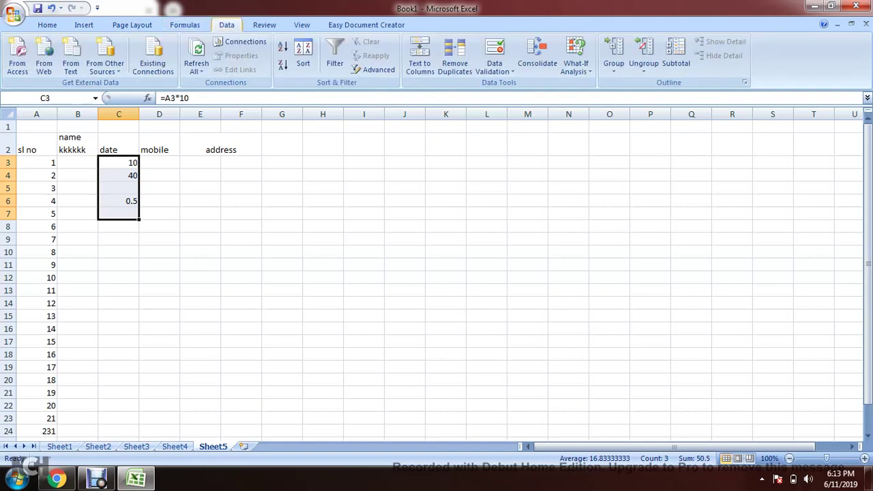
scroll(566, 48, down, 1)
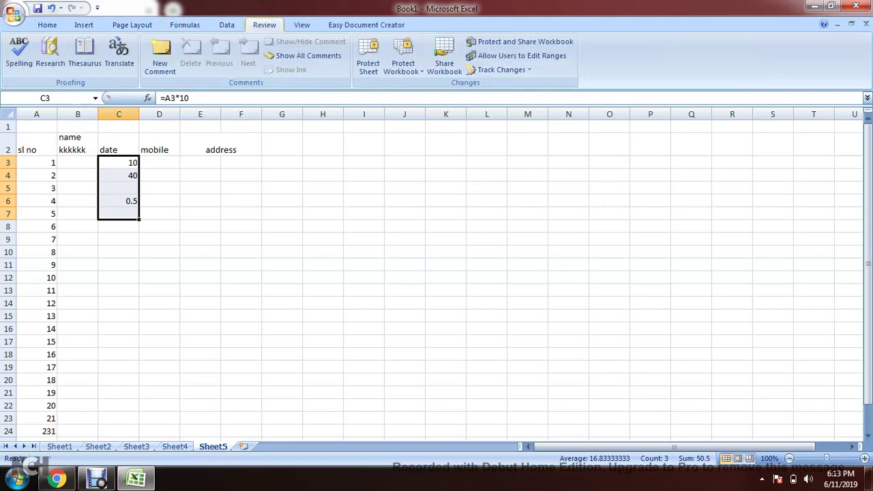
scroll(51, 54, down, 1)
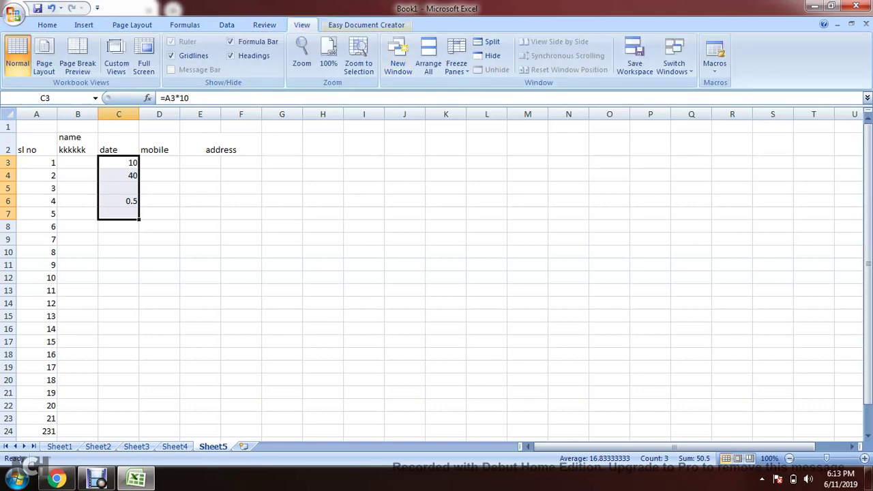
scroll(397, 58, down, 1)
scroll(366, 58, up, 7)
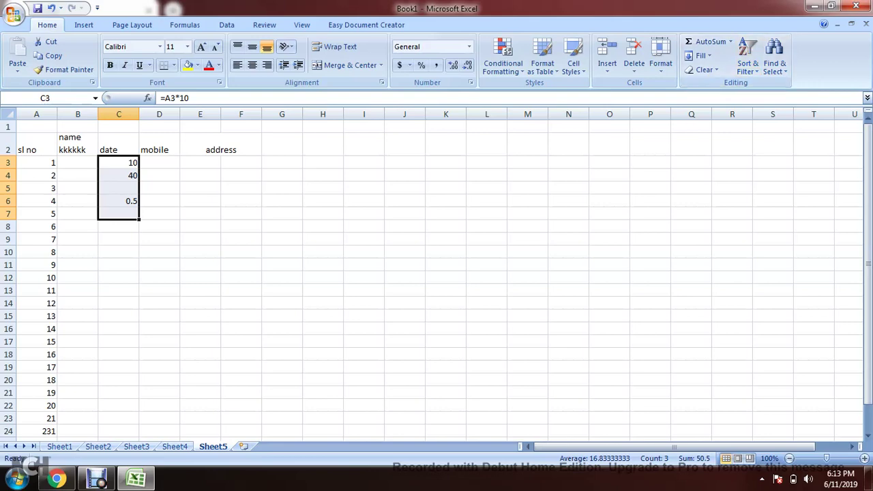
click(747, 56)
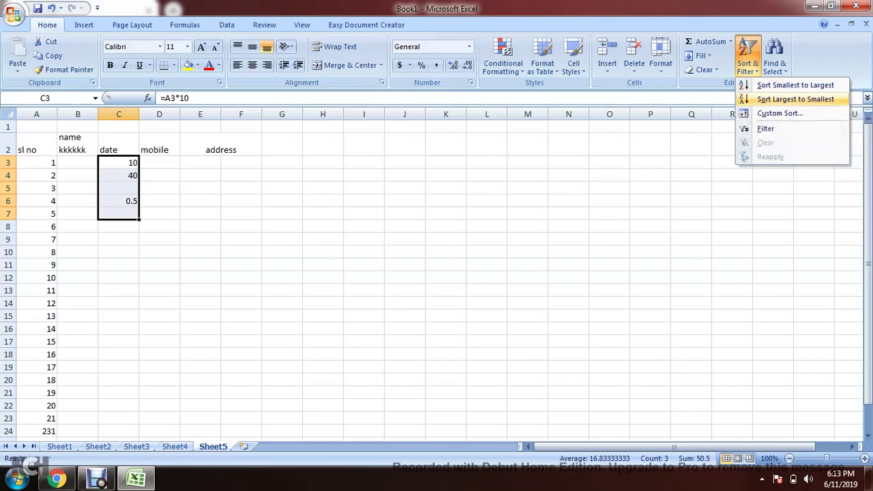
key(Escape)
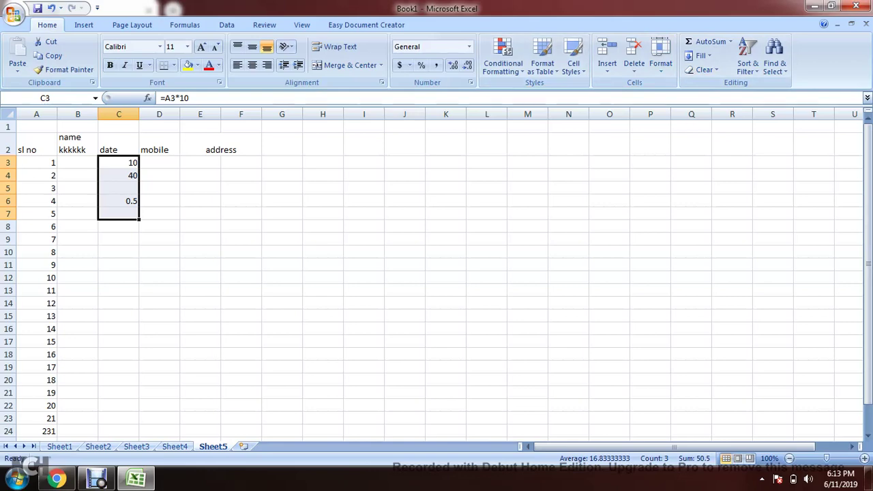
mouse_move(36, 126)
mouse_down()
mouse_move(240, 341)
mouse_move(241, 431)
mouse_up()
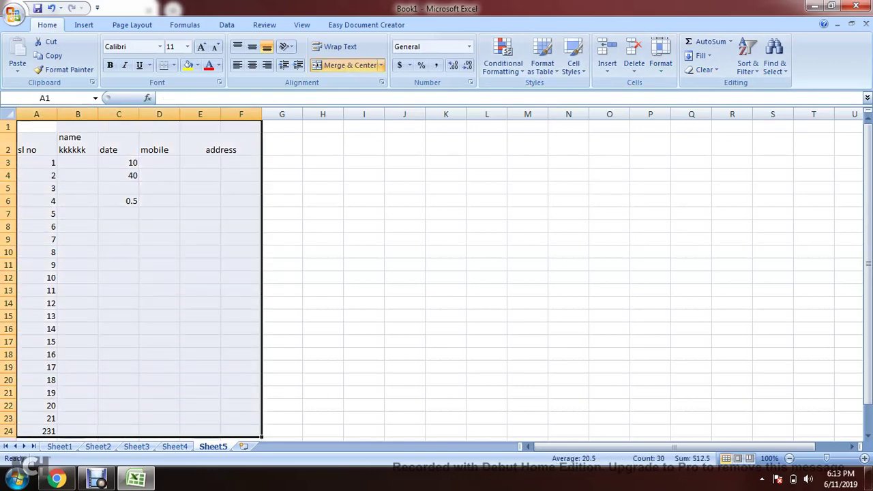
- Apply All Borders from the Borders dropdown to the selected table A1:F24
click(174, 65)
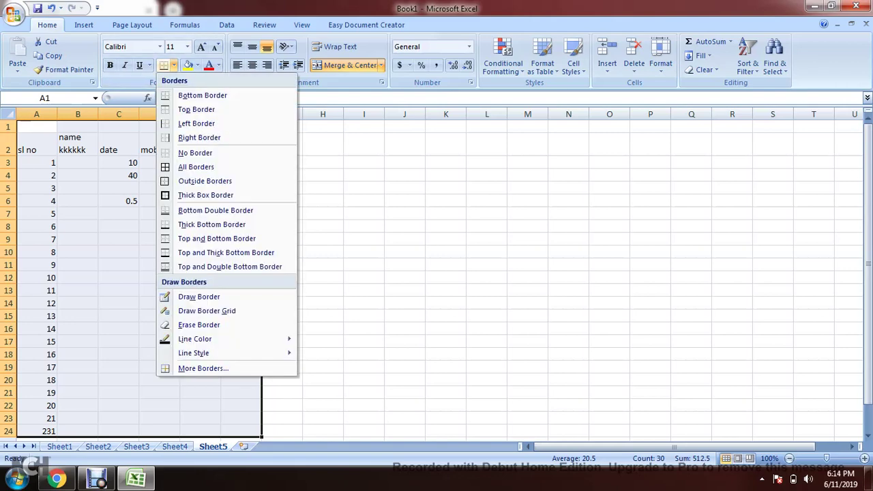
click(198, 166)
click(199, 162)
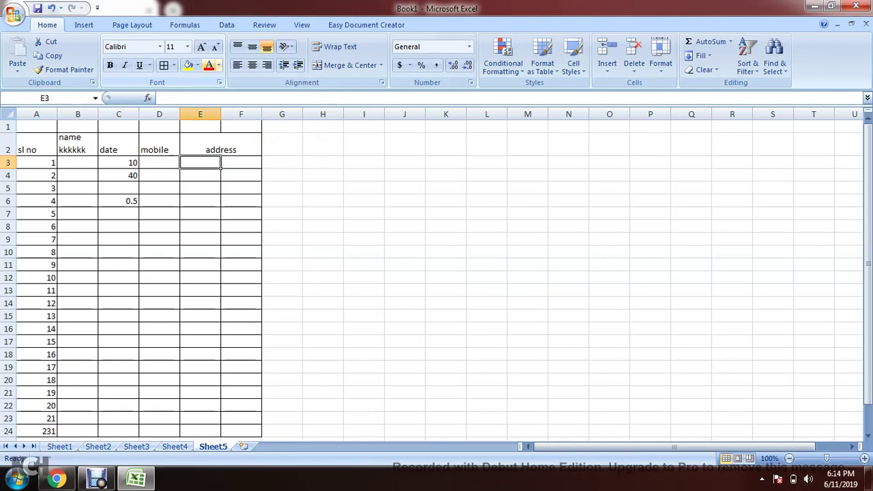
click(197, 65)
key(Escape)
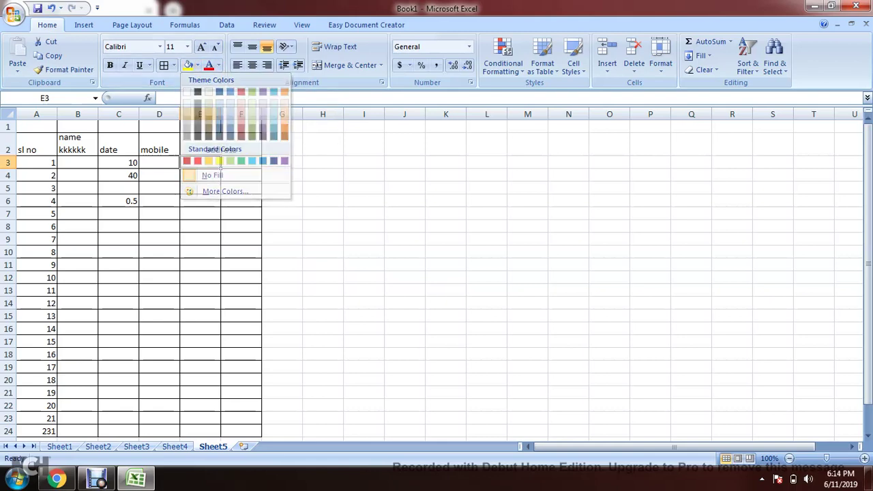
click(13, 162)
click(119, 175)
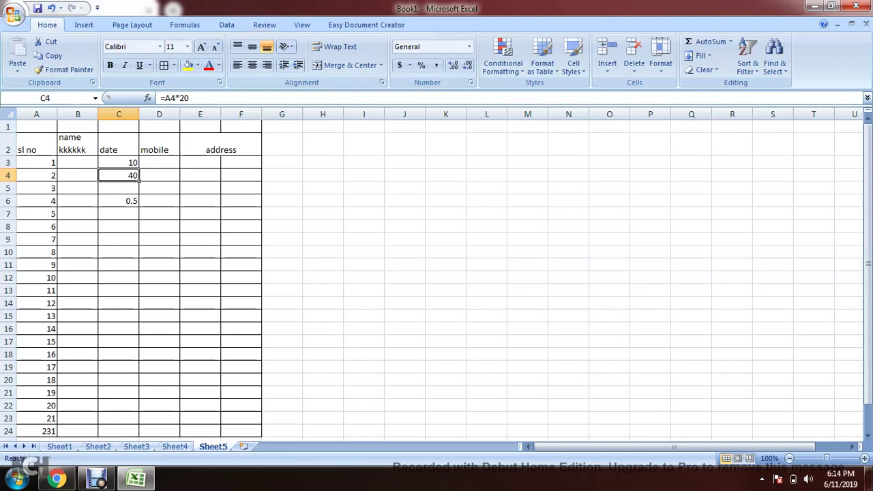
scroll(436, 272, down, 6)
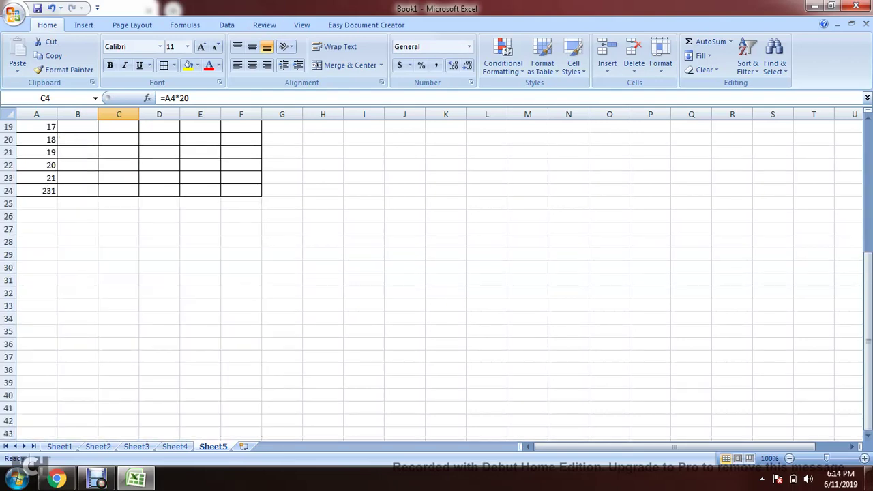
scroll(437, 273, up, 6)
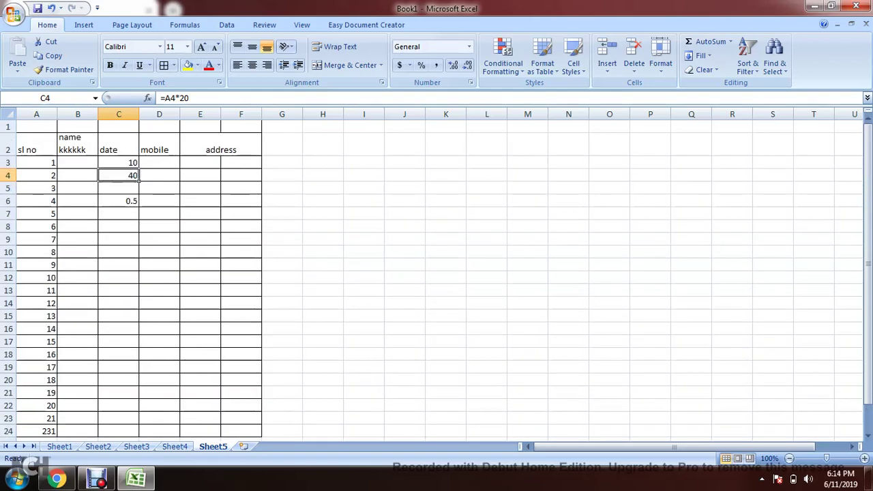